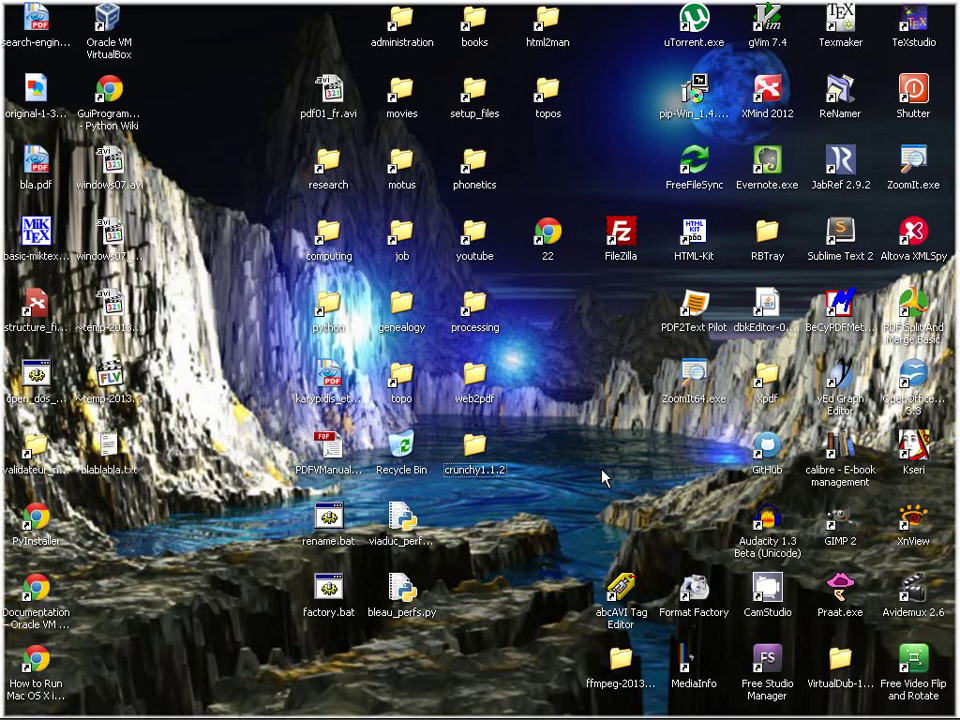
- Move the blablabla.txt file to the free spot just below the crunchy1.1.2 folder on the desktop
drag(108, 448, 474, 522)
- Enable the delete confirmation dialog in the Recycle Bin properties and apply the change
click(403, 450)
right_click(403, 452)
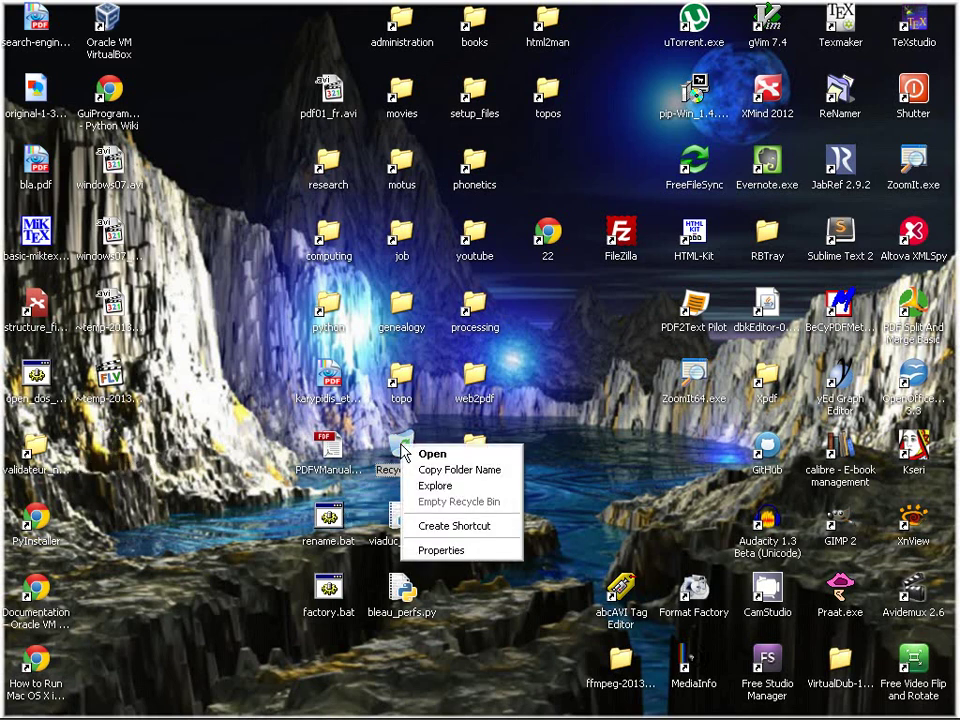
click(465, 551)
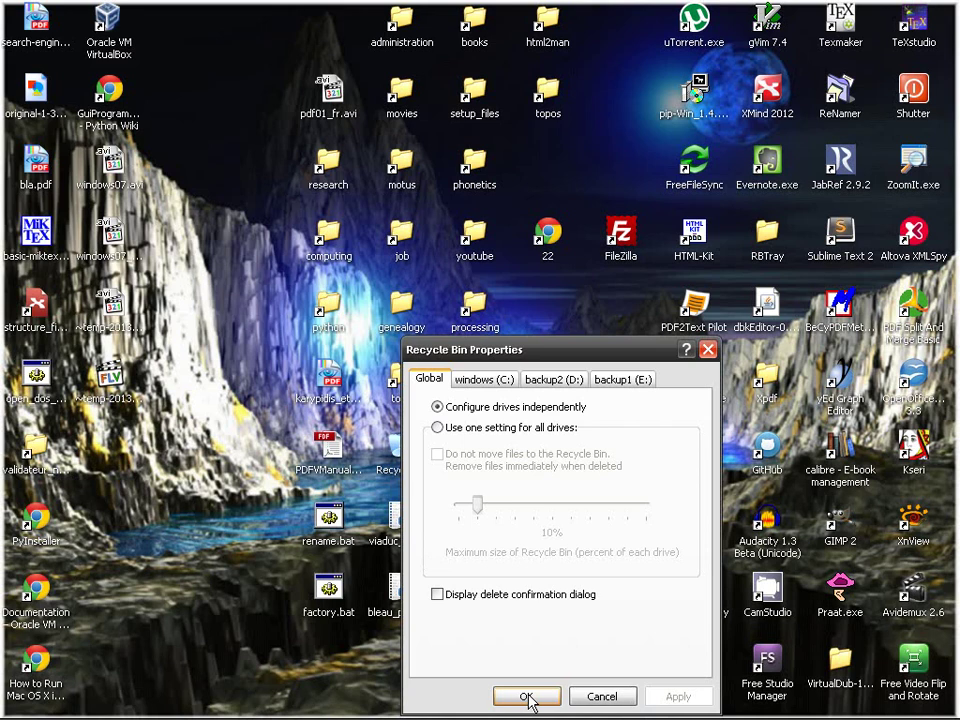
drag(549, 350, 511, 274)
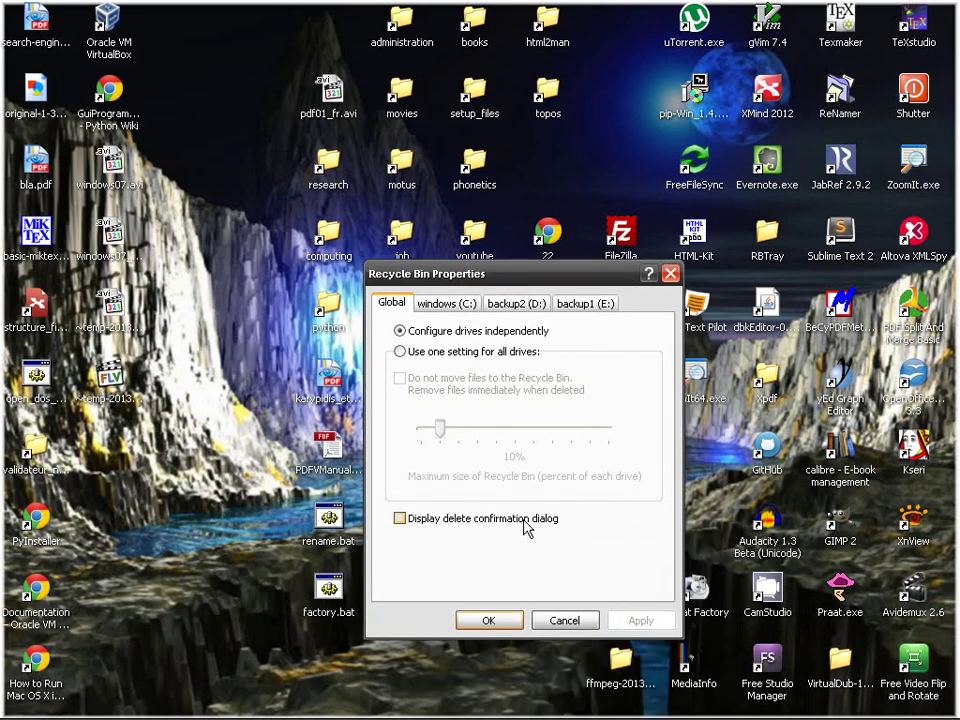
click(489, 526)
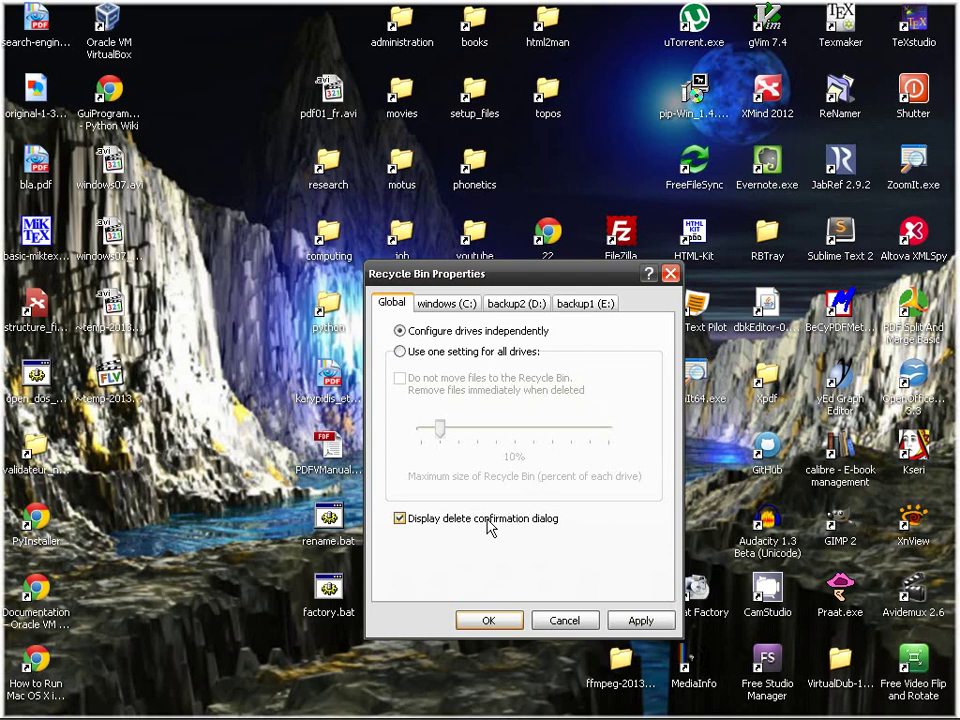
click(639, 620)
click(489, 620)
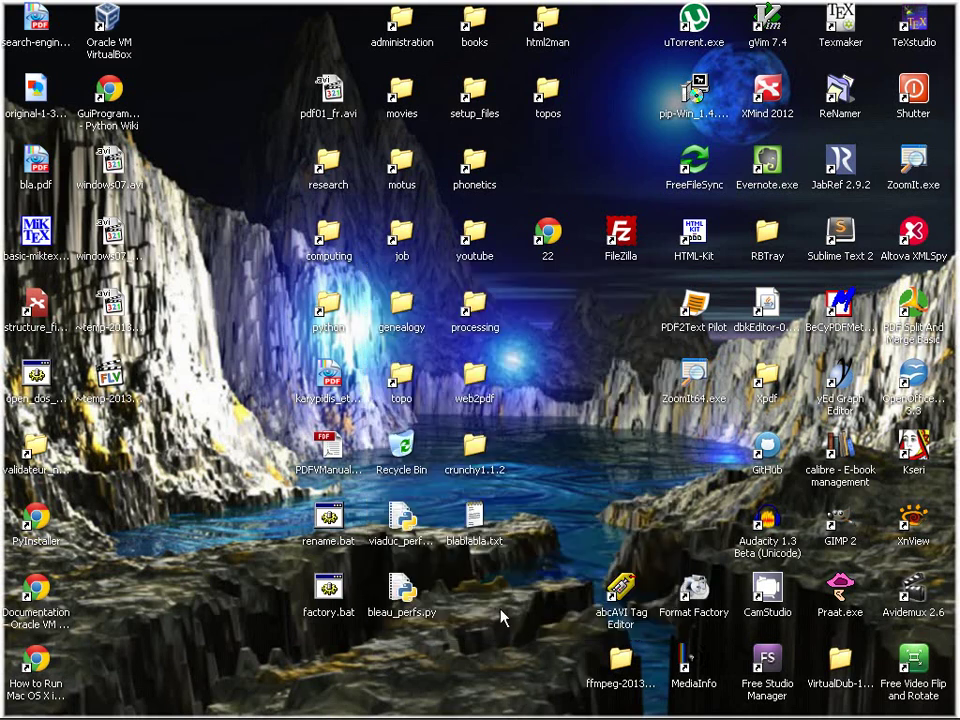
- Try to delete blablabla.txt from the desktop, declining the deletion when asked to confirm
click(480, 528)
key(Delete)
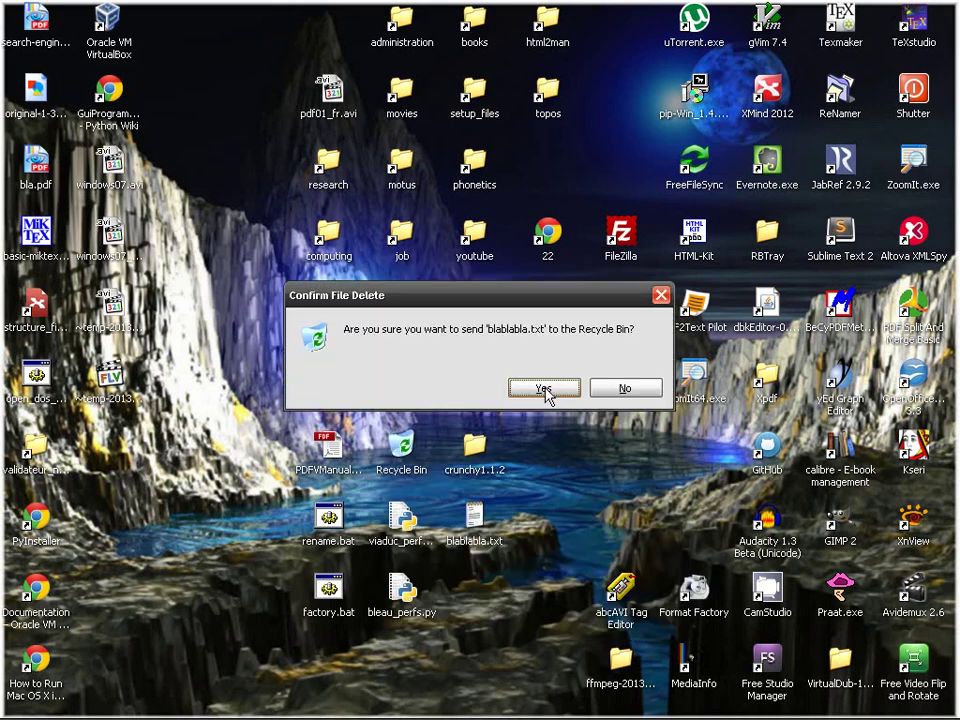
click(621, 391)
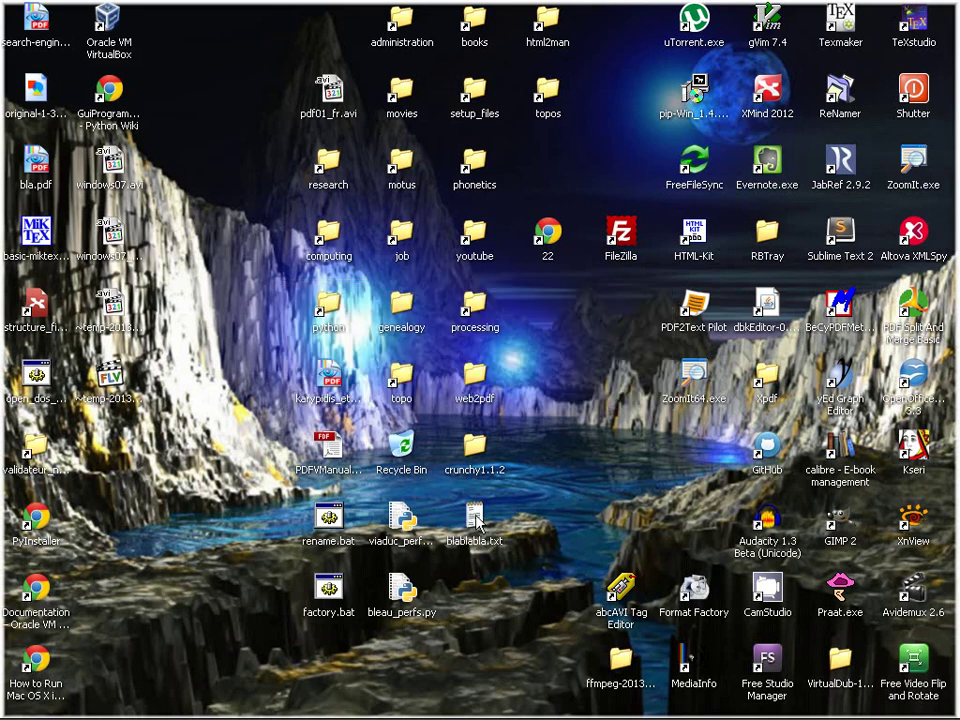
- Disable the delete confirmation dialog in the Recycle Bin properties and accept the change
right_click(393, 444)
click(465, 550)
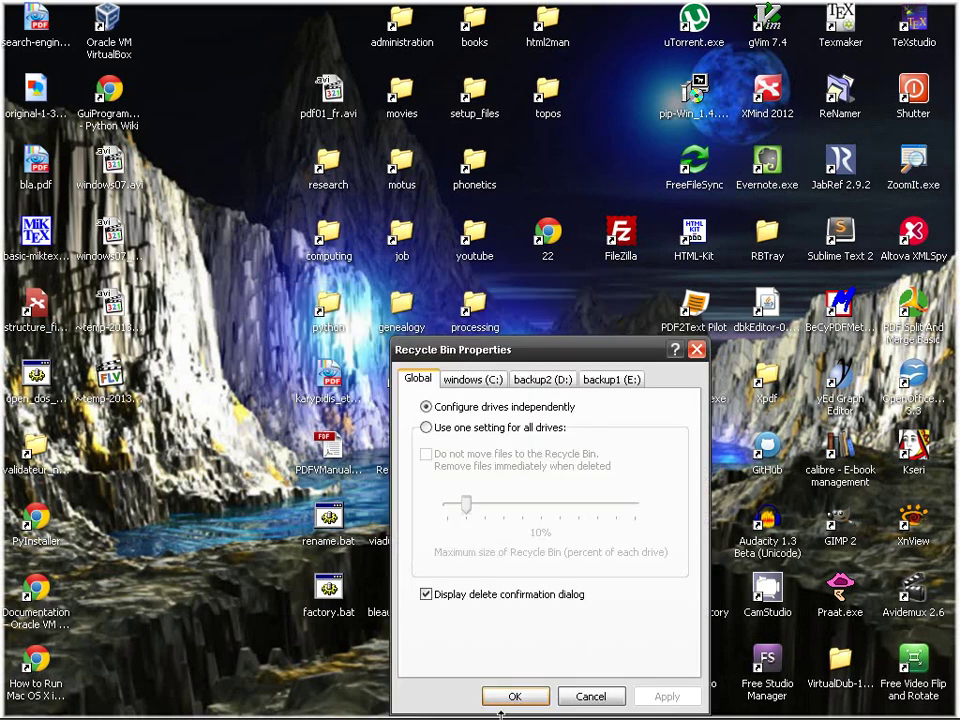
click(490, 596)
click(527, 698)
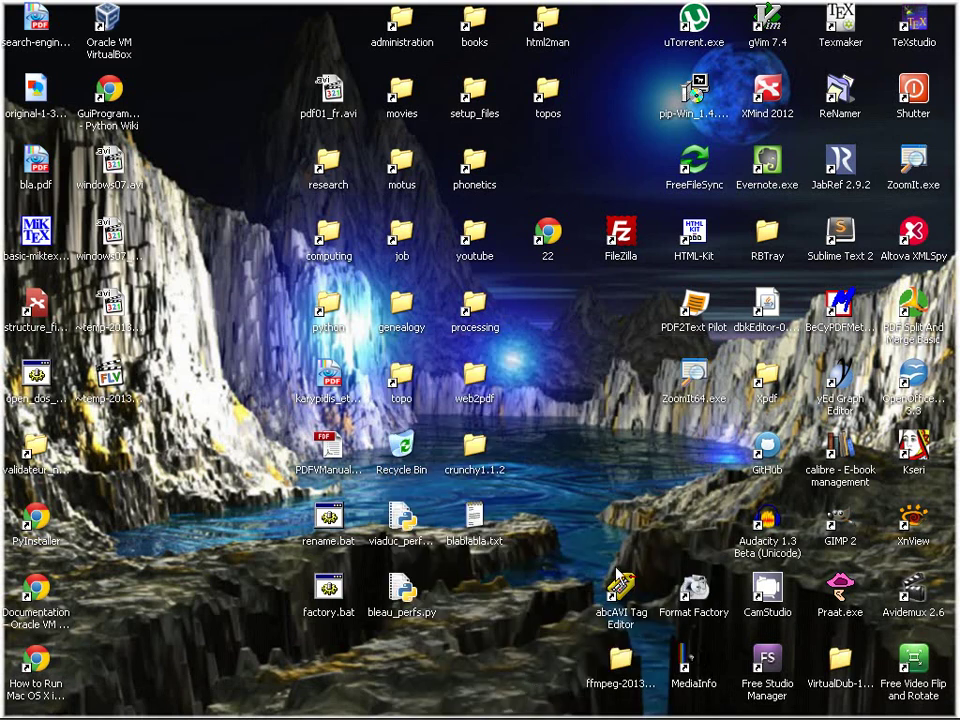
- In the Recycle Bin properties, try one setting for all drives with an 8% maximum size, and return to configuring drives independently
right_click(407, 470)
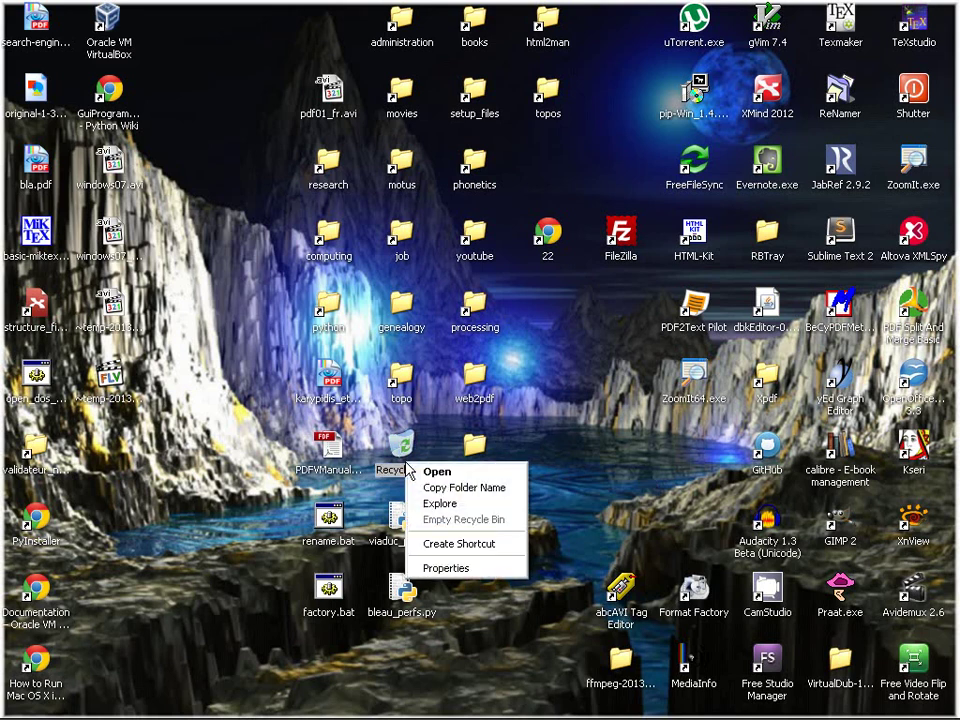
right_click(406, 443)
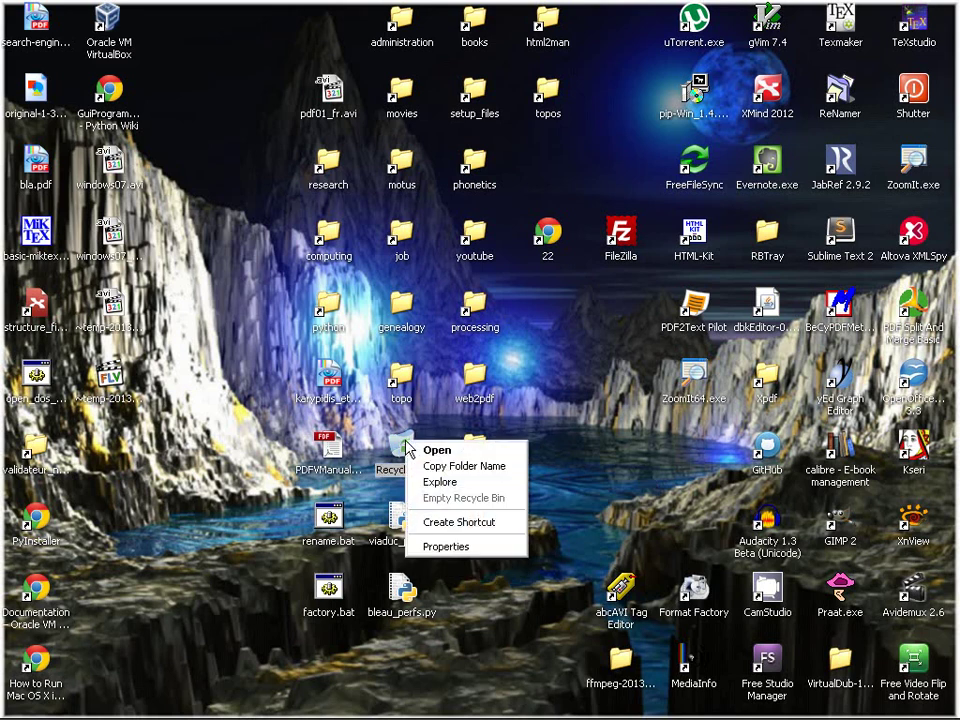
click(495, 548)
drag(571, 355, 645, 296)
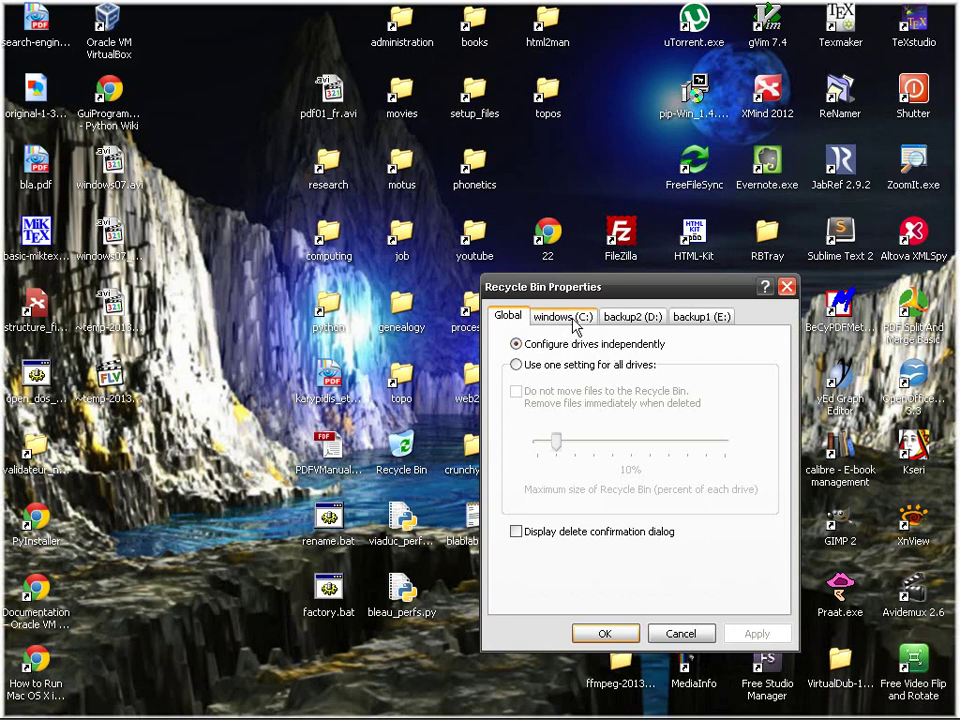
click(556, 369)
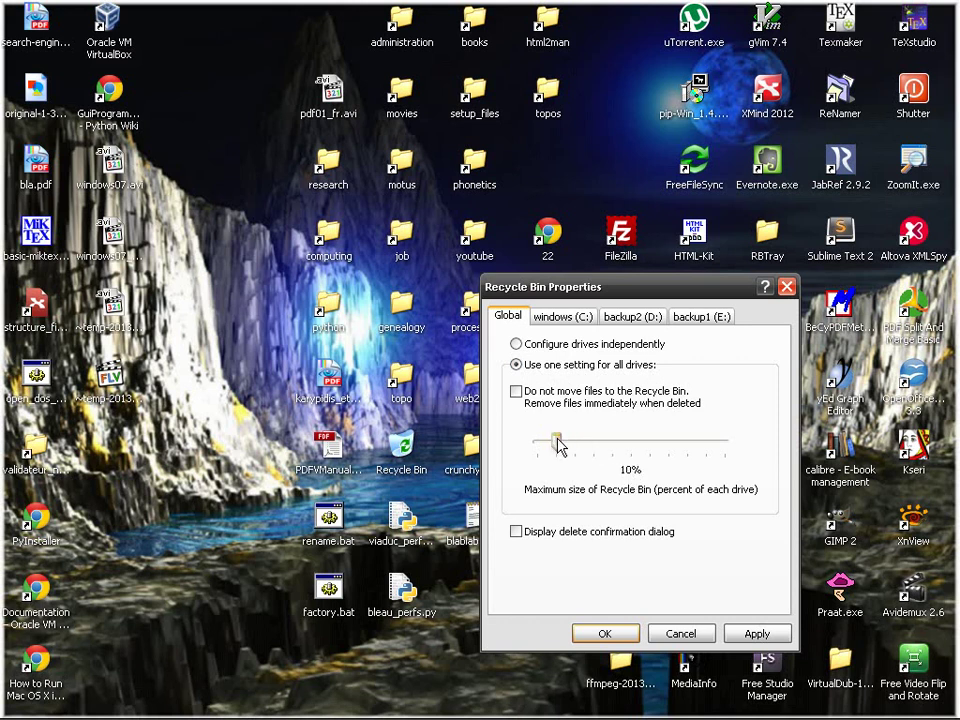
drag(558, 443, 555, 443)
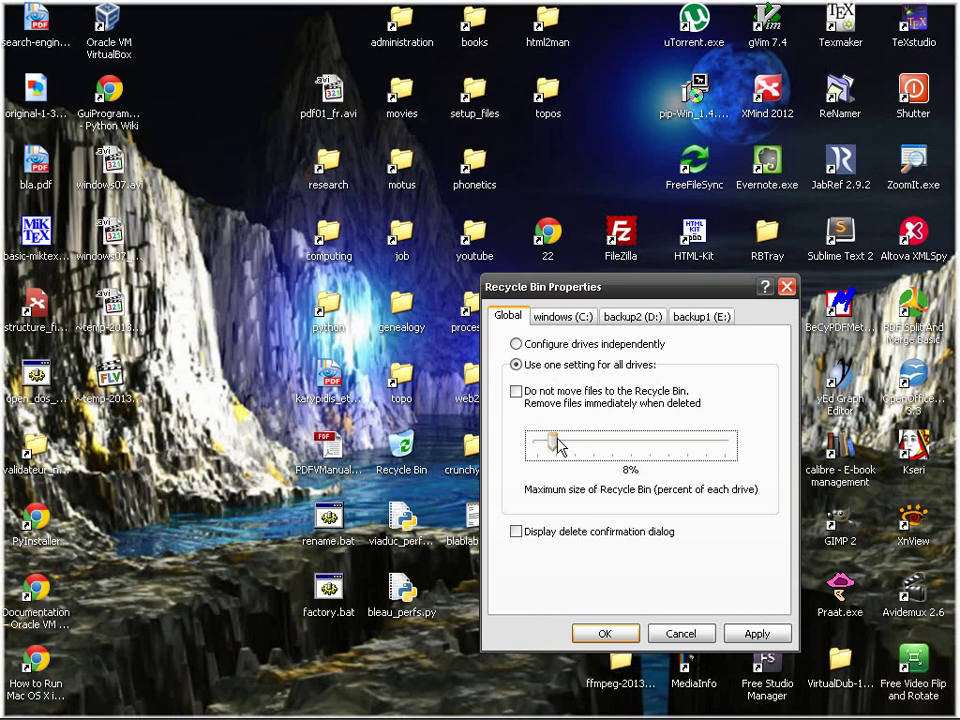
click(516, 344)
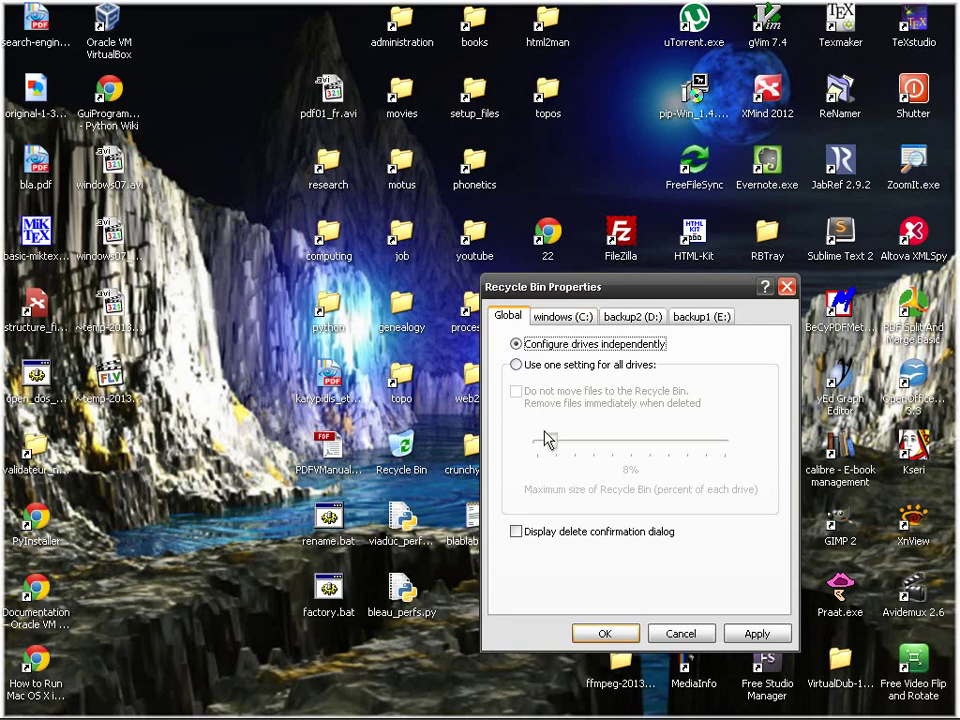
- Open My Computer and check the total size and free space of the backup2 (D:) drive
click(20, 708)
right_click(295, 274)
click(318, 283)
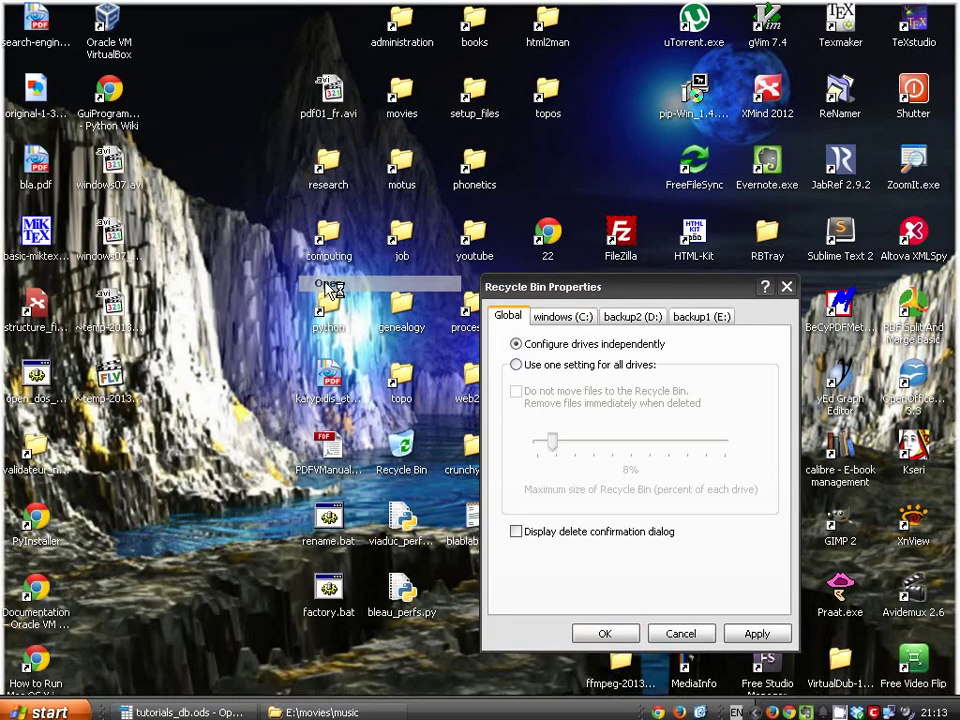
click(244, 165)
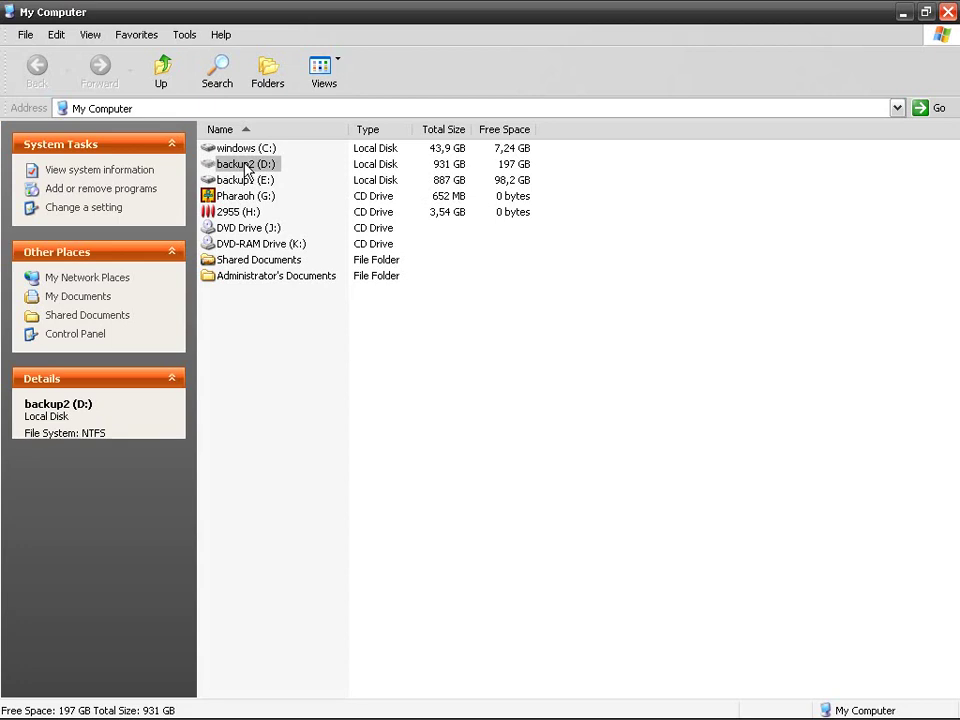
mouse_move(262, 172)
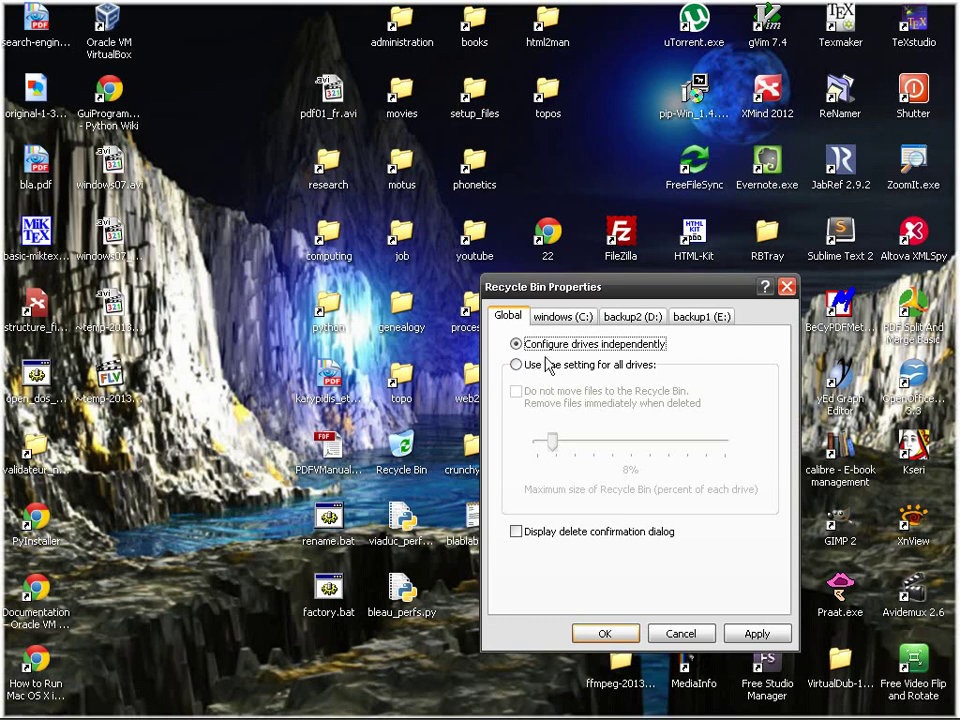
- Compare the Recycle Bin's reserved space and maximum size for drives C:, D: and E:, and cancel the properties dialog
click(563, 316)
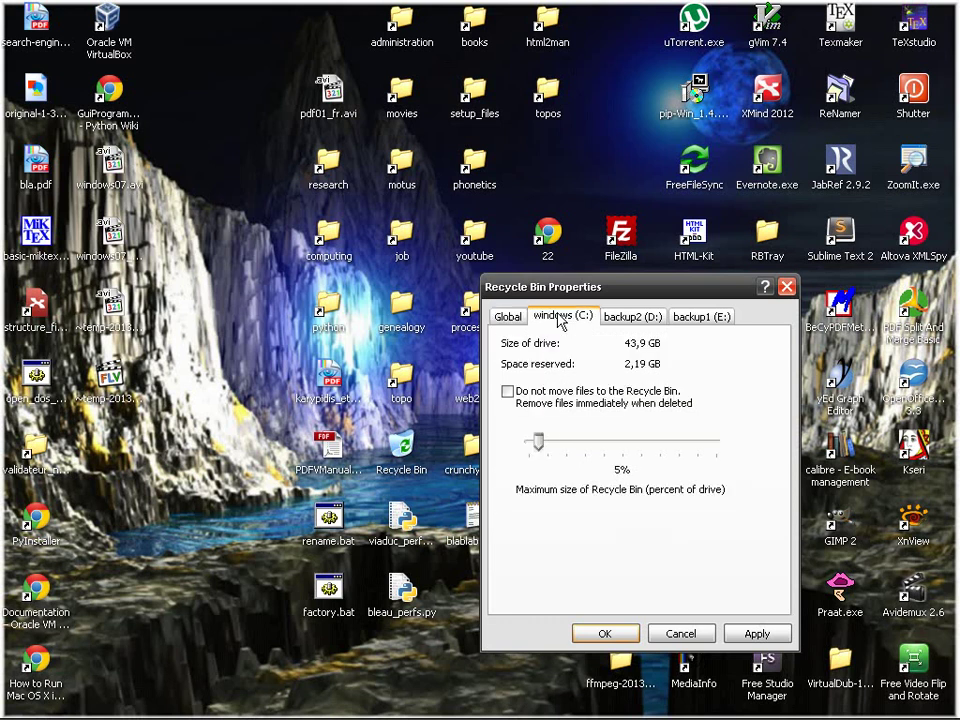
click(633, 316)
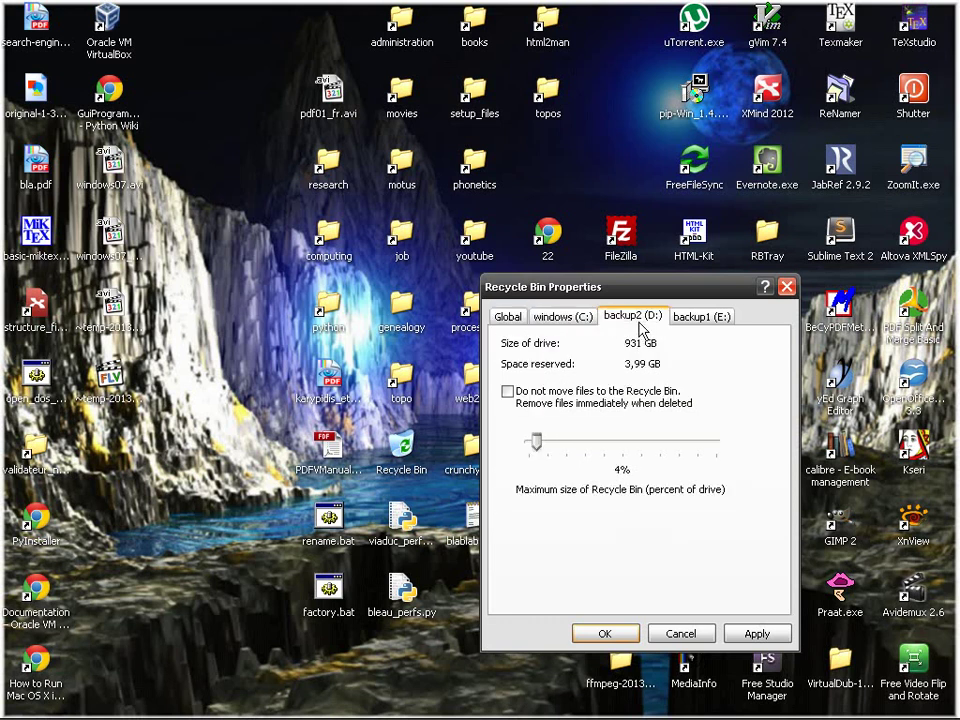
click(563, 316)
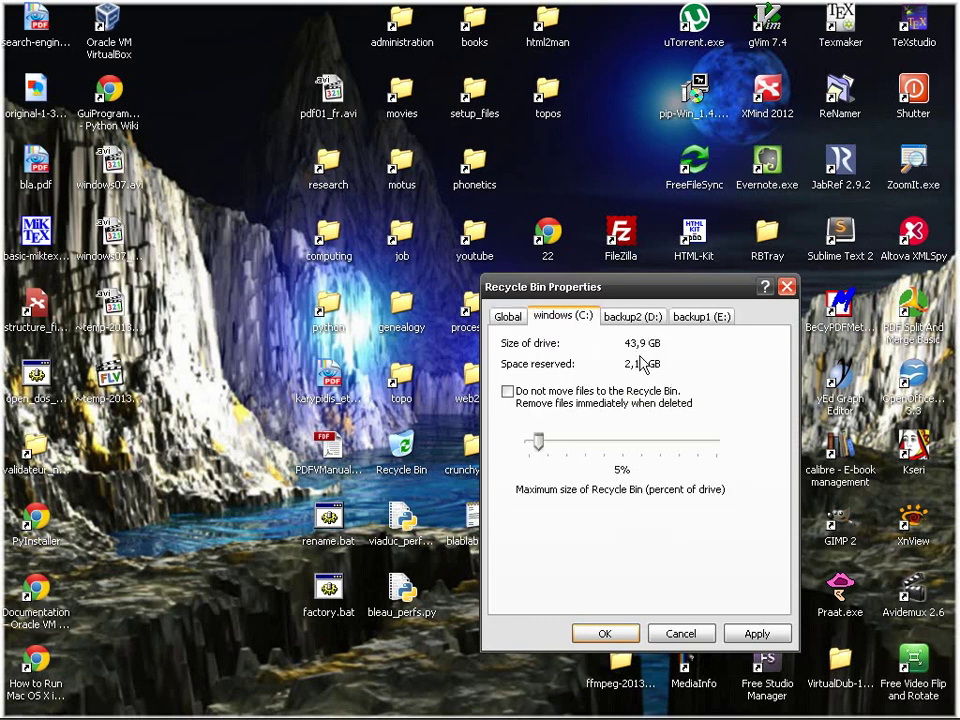
click(633, 316)
click(695, 317)
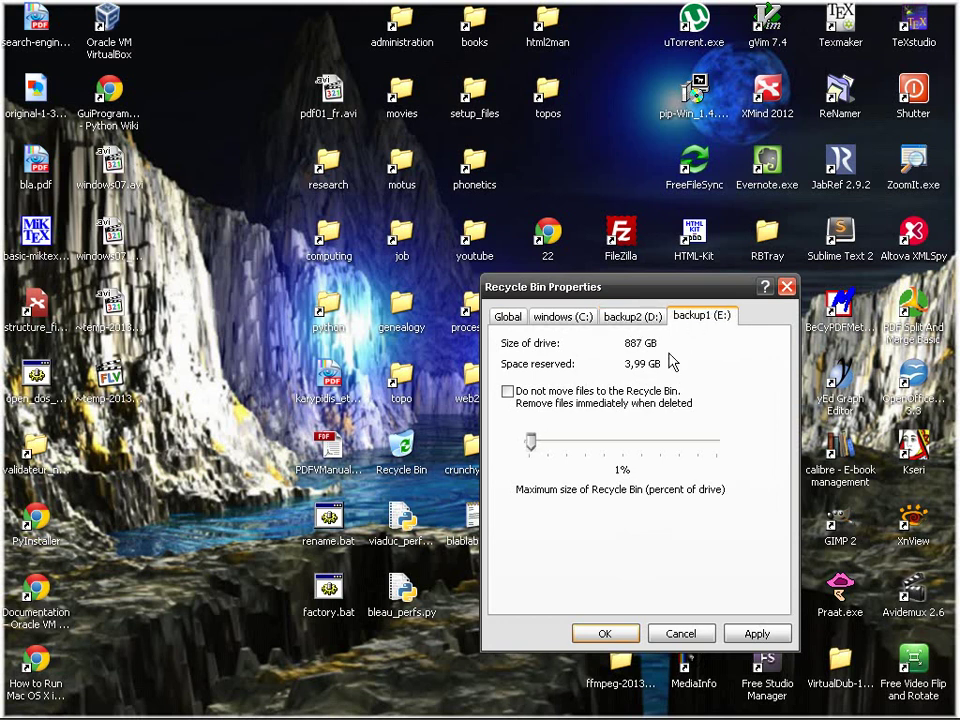
click(627, 316)
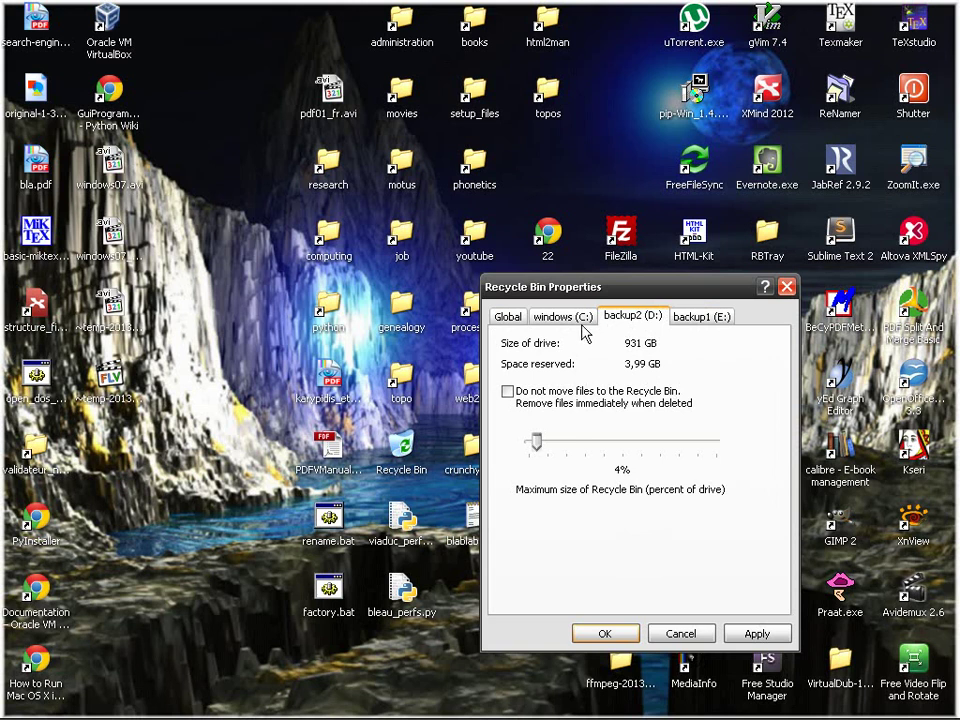
click(566, 317)
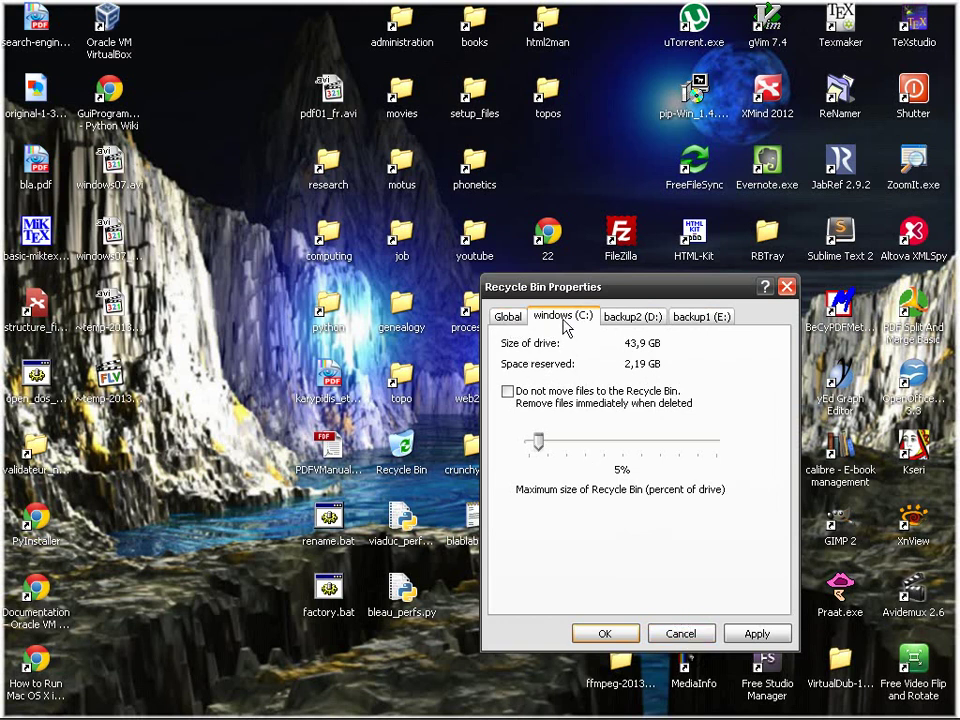
click(510, 318)
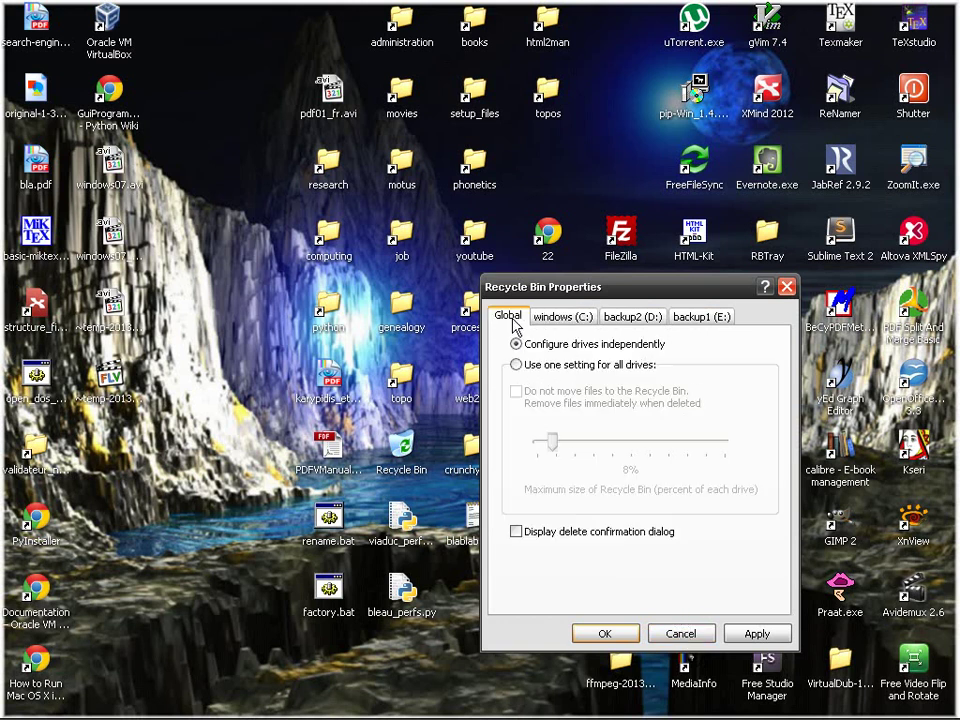
click(688, 634)
click(506, 542)
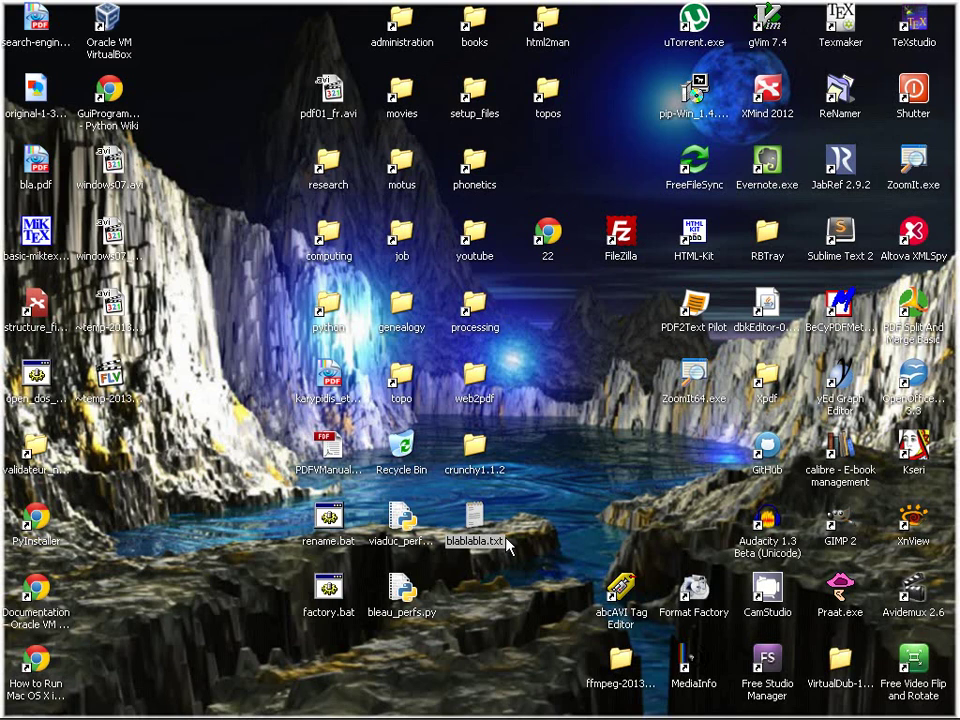
right_click(401, 452)
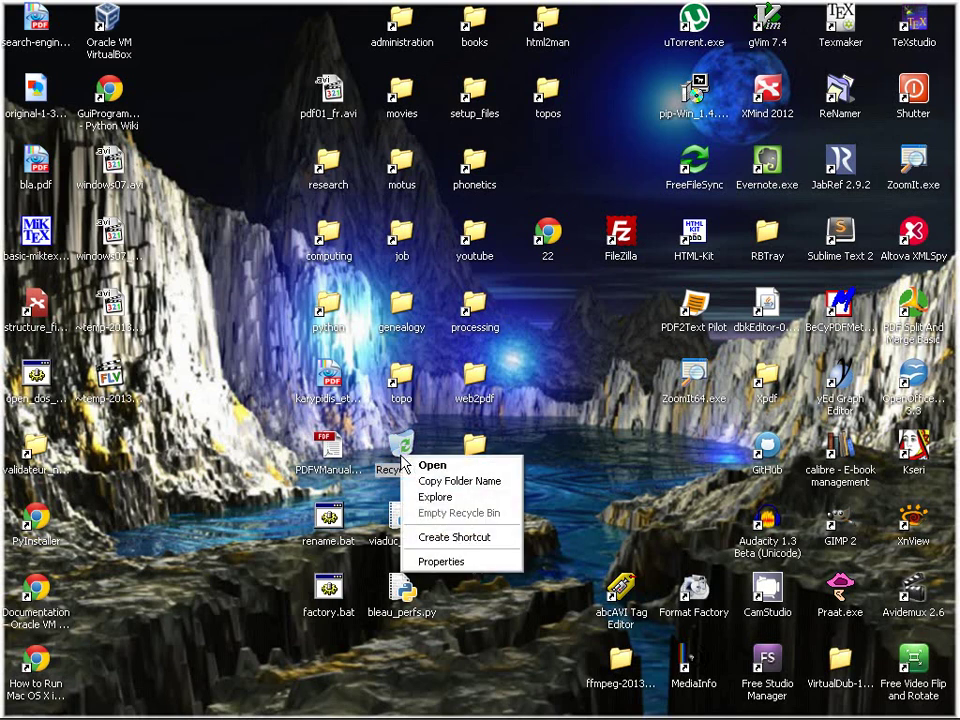
click(561, 437)
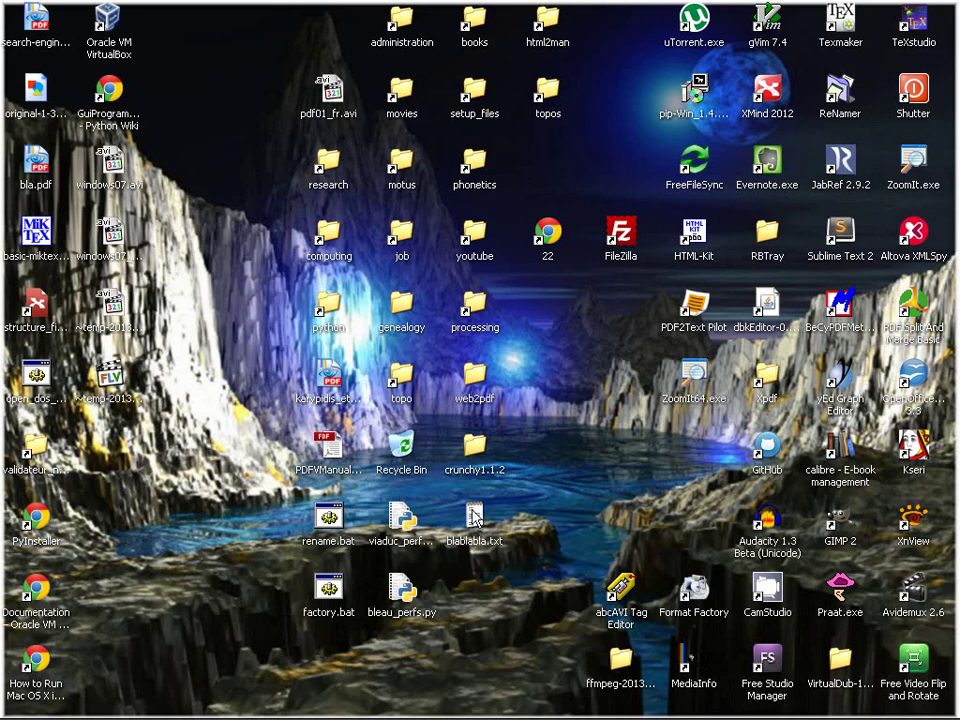
right_click(410, 449)
click(451, 554)
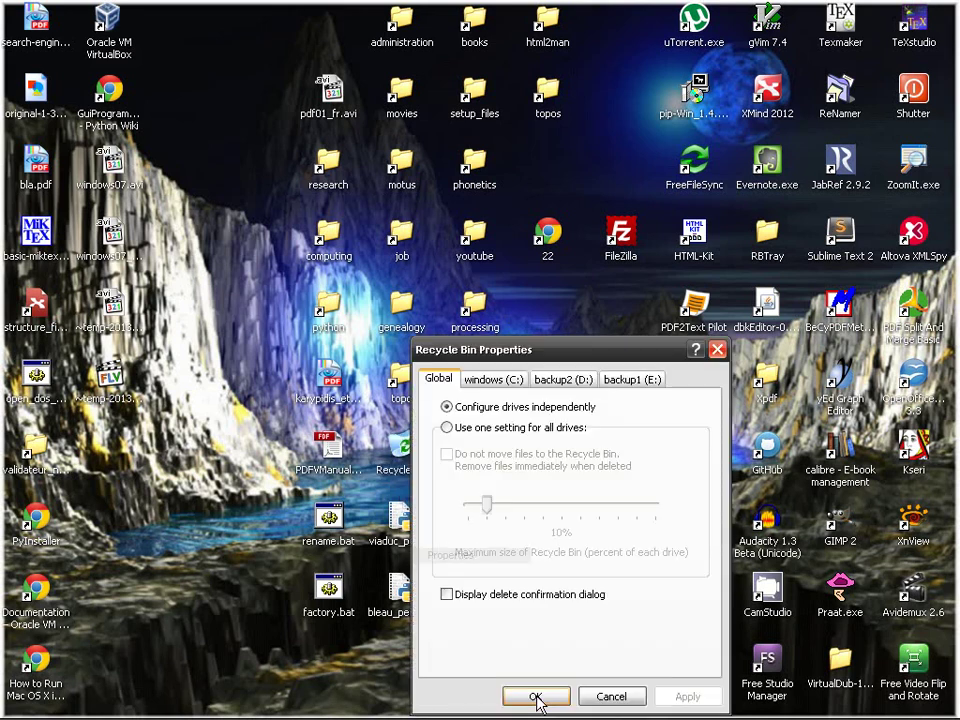
drag(565, 345, 688, 288)
click(740, 632)
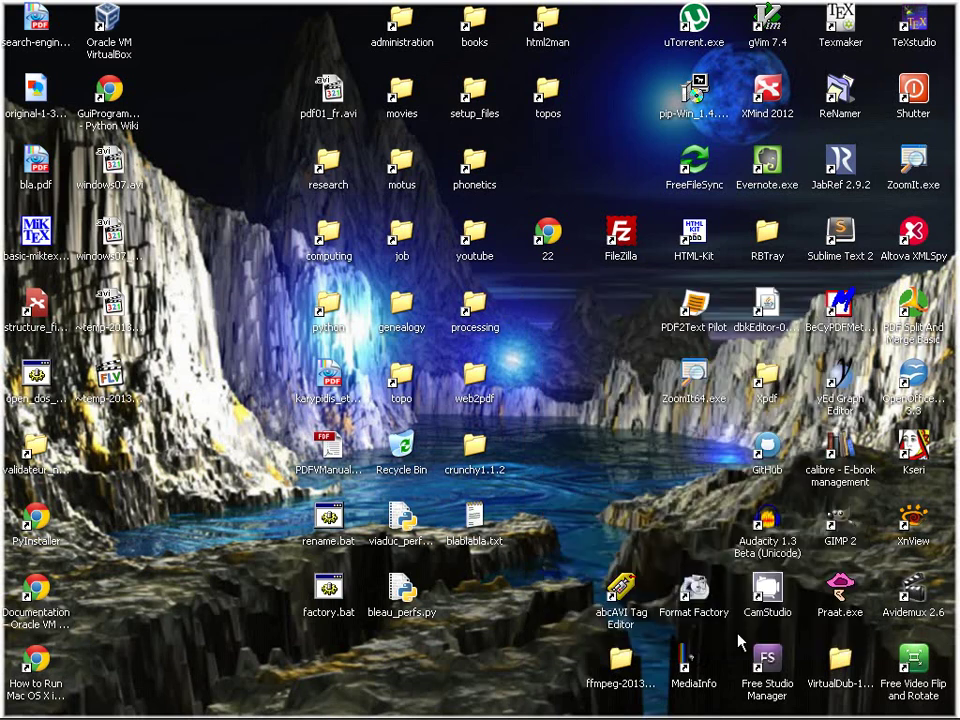
- Set the windows (C:) drive to remove deleted files immediately instead of moving them to the Recycle Bin, and apply the change
right_click(412, 452)
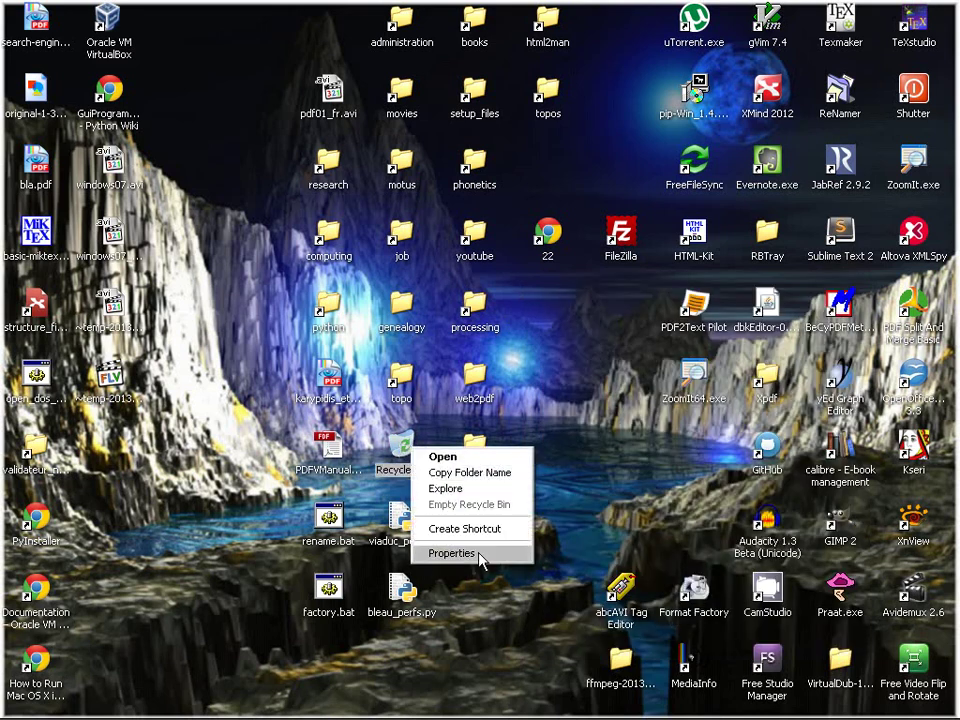
click(480, 553)
click(494, 378)
drag(550, 349, 670, 326)
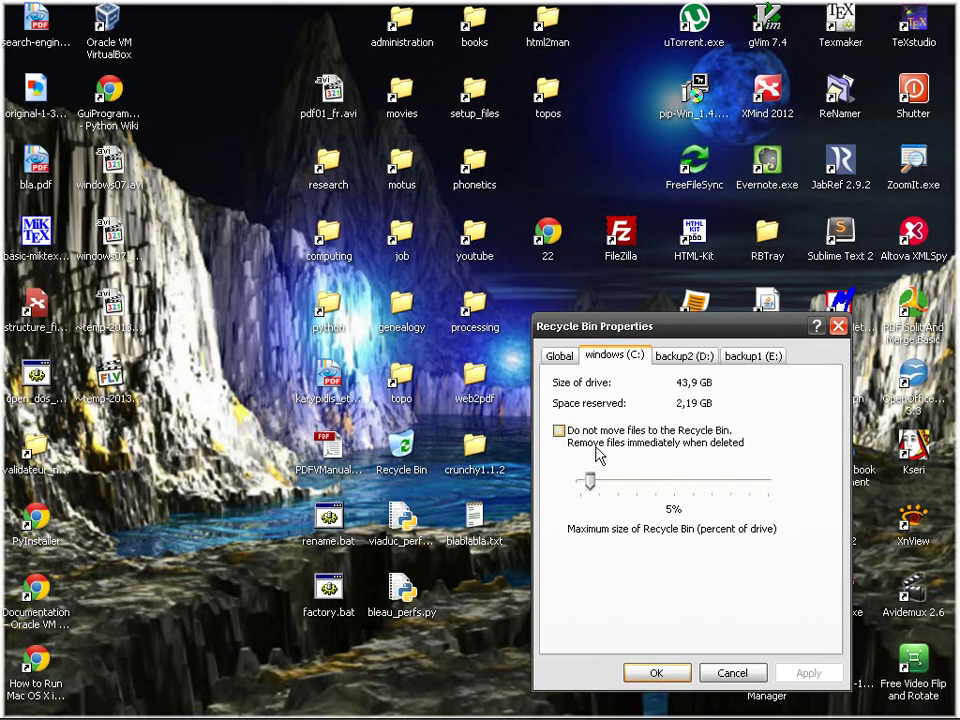
click(559, 432)
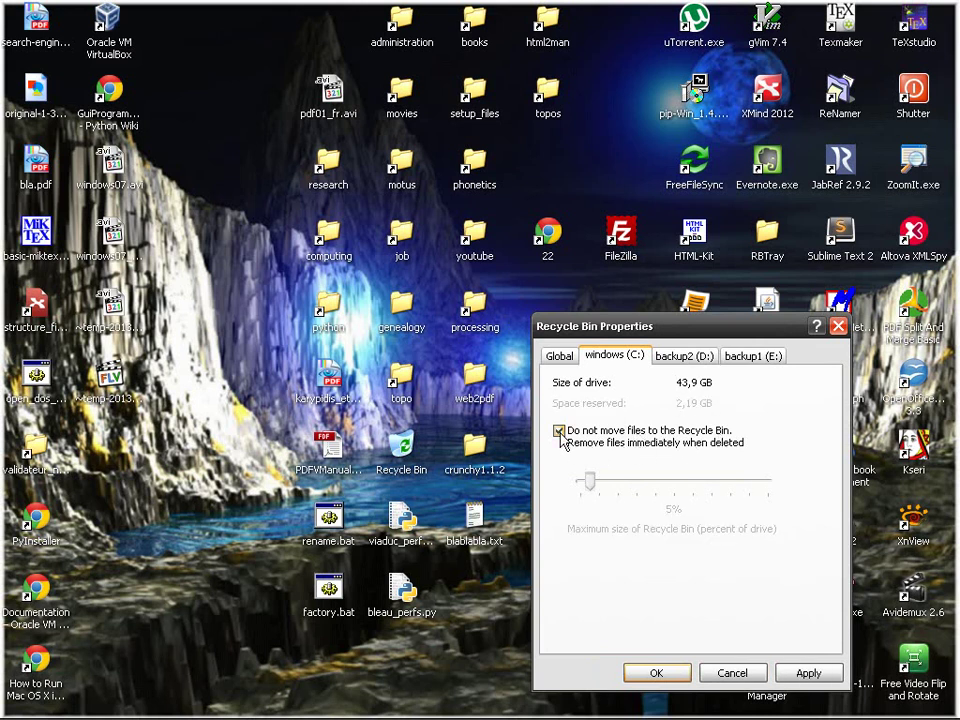
click(808, 675)
click(660, 674)
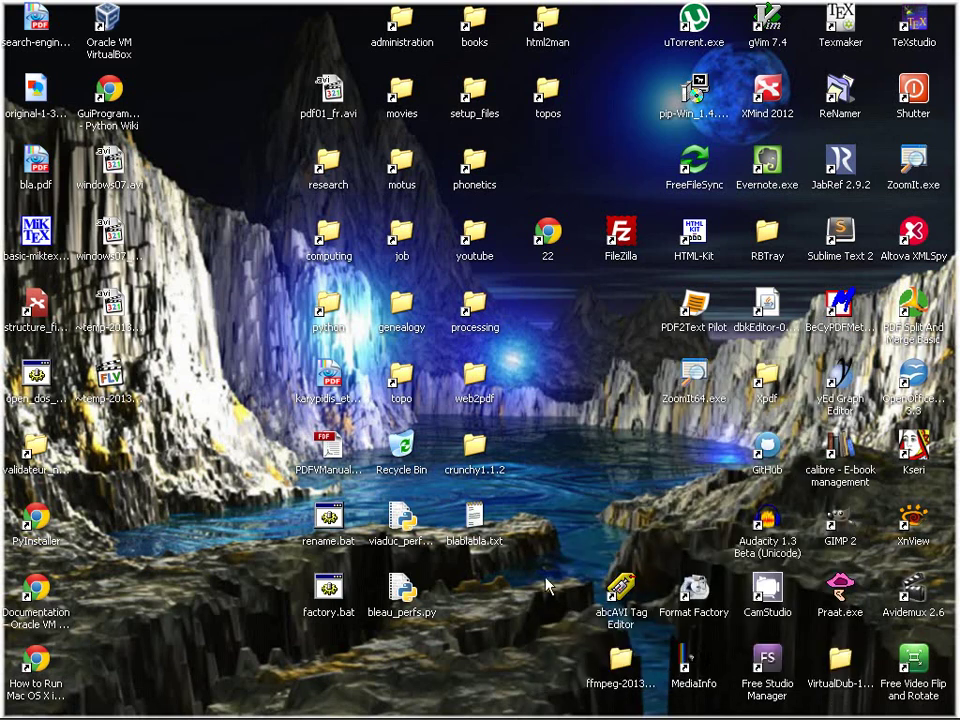
- Delete the blablabla.txt file from the desktop
click(492, 545)
key(Delete)
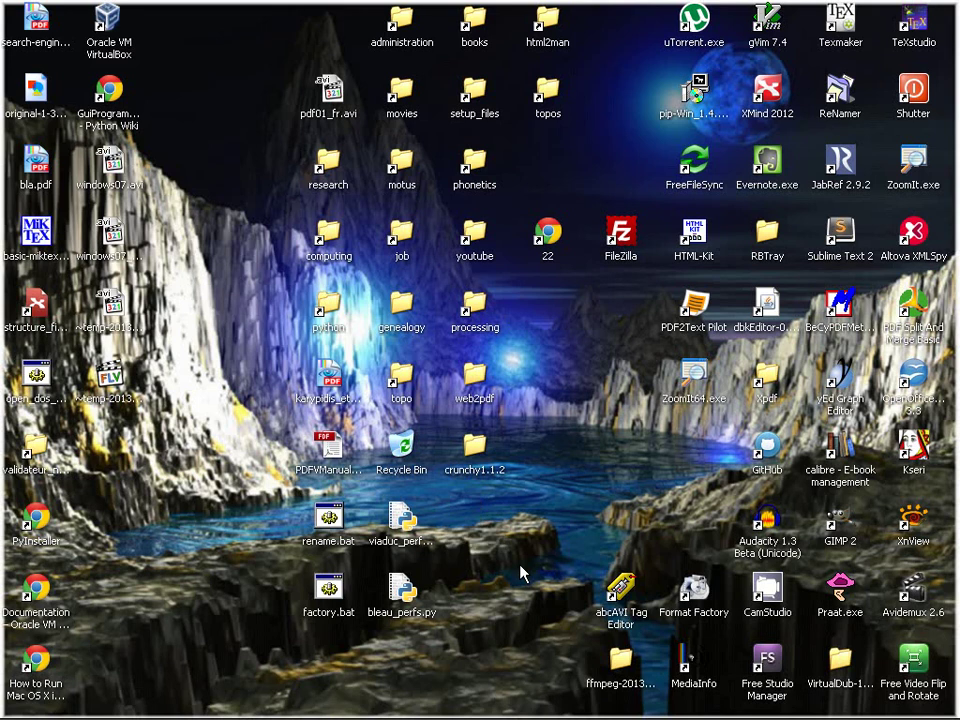
- Check the Recycle Bin's contents and turn off immediate removal of deleted files for the windows (C:) drive, applying the change
double_click(405, 448)
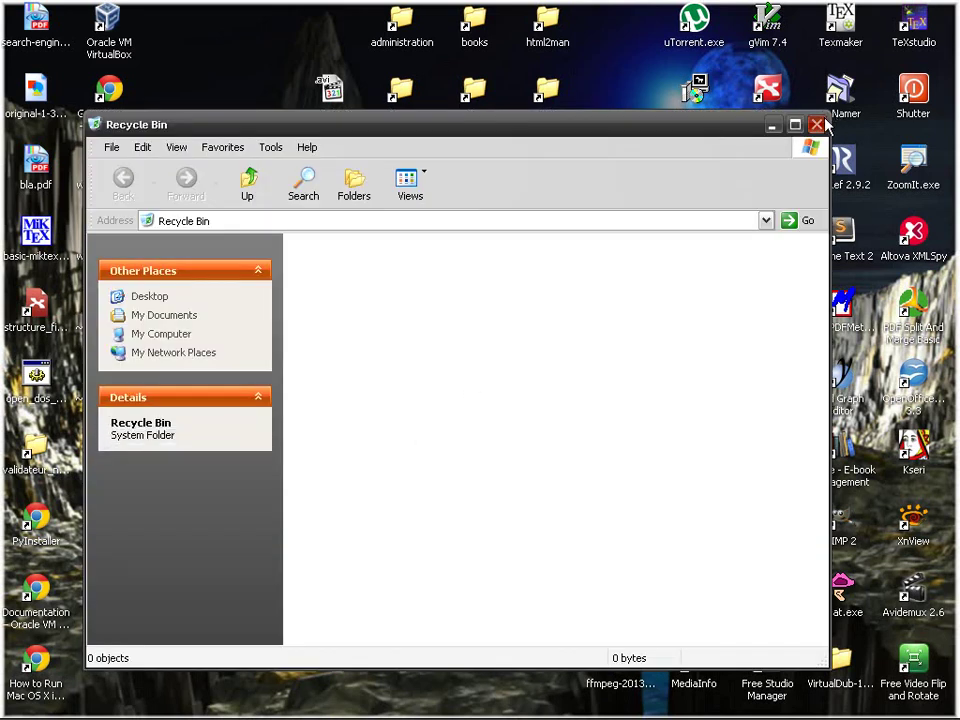
click(817, 124)
right_click(400, 456)
click(475, 563)
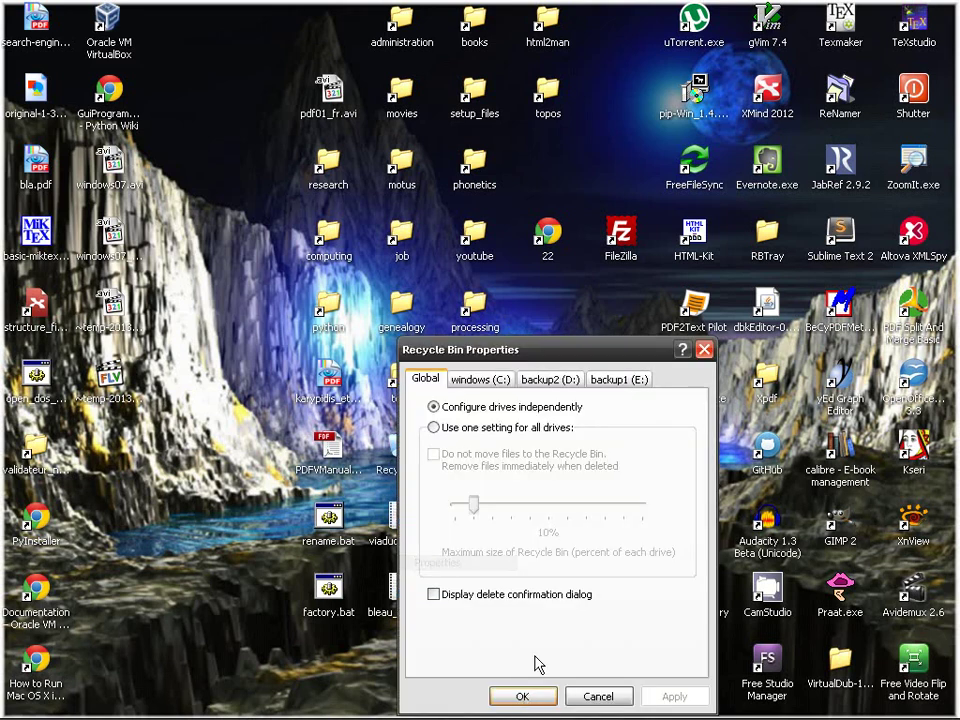
click(480, 380)
click(435, 466)
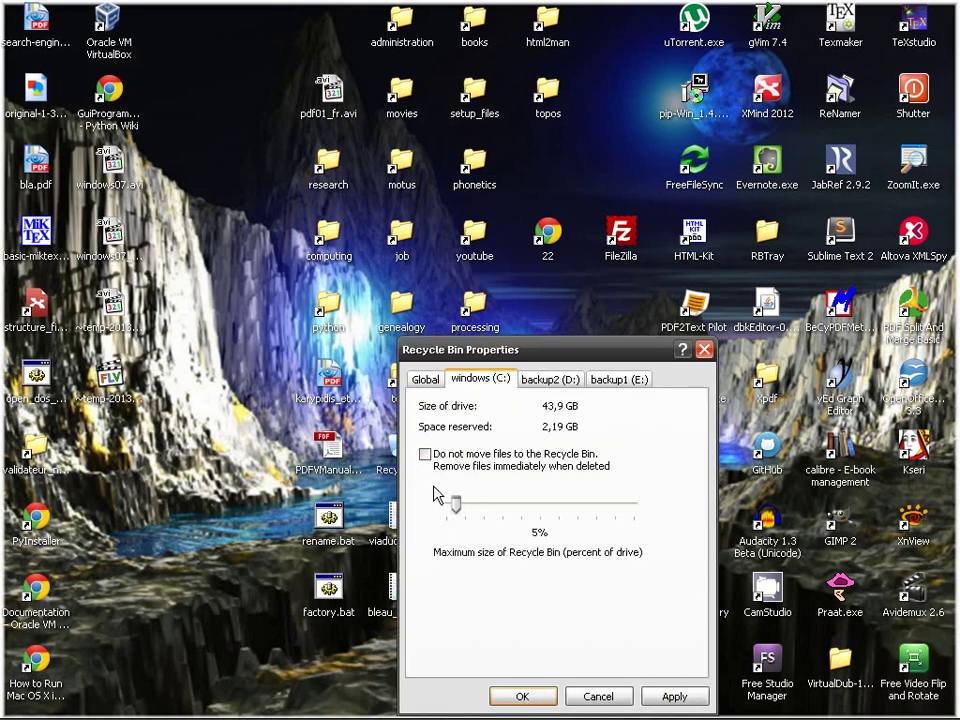
click(658, 698)
click(527, 698)
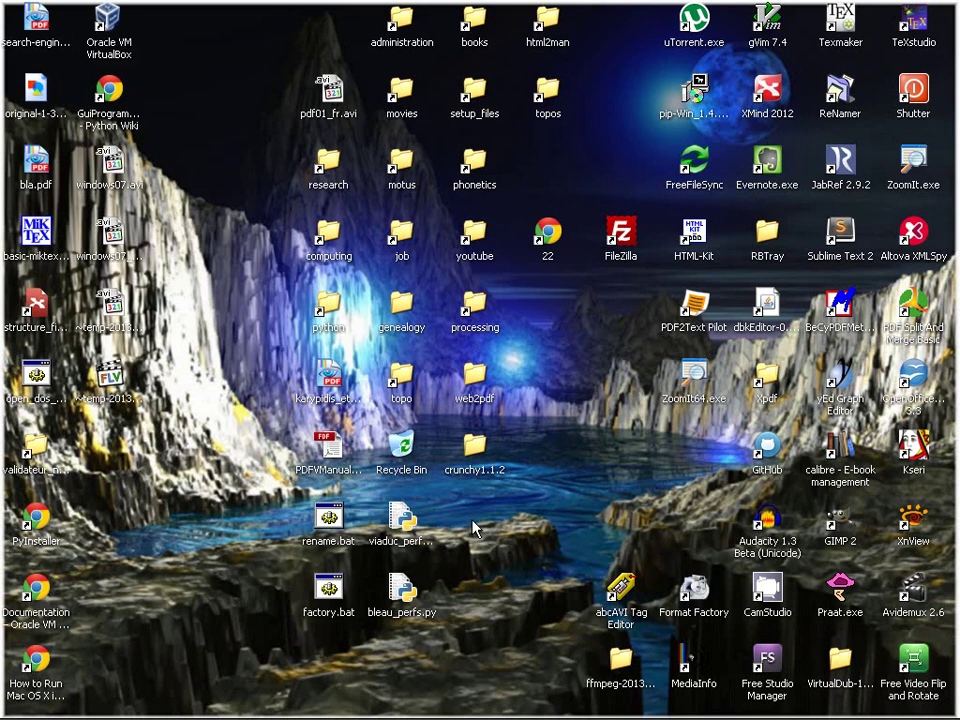
- View the Recycle Bin's contents again in a smaller, repositioned window, and close it
double_click(412, 465)
drag(574, 122, 652, 76)
drag(899, 609, 393, 528)
drag(297, 84, 497, 30)
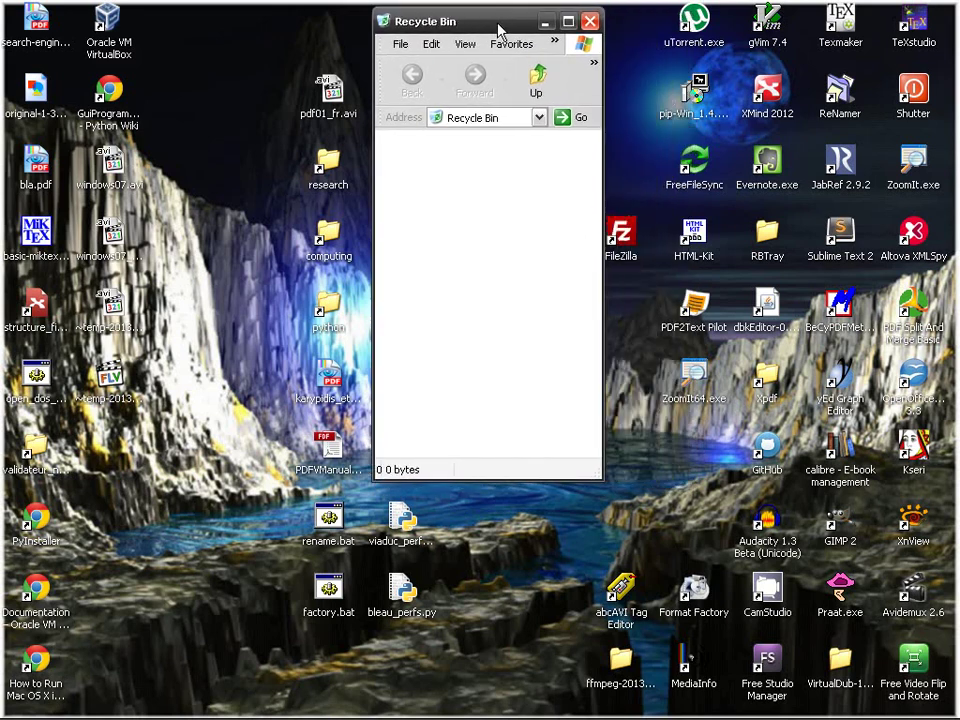
click(590, 21)
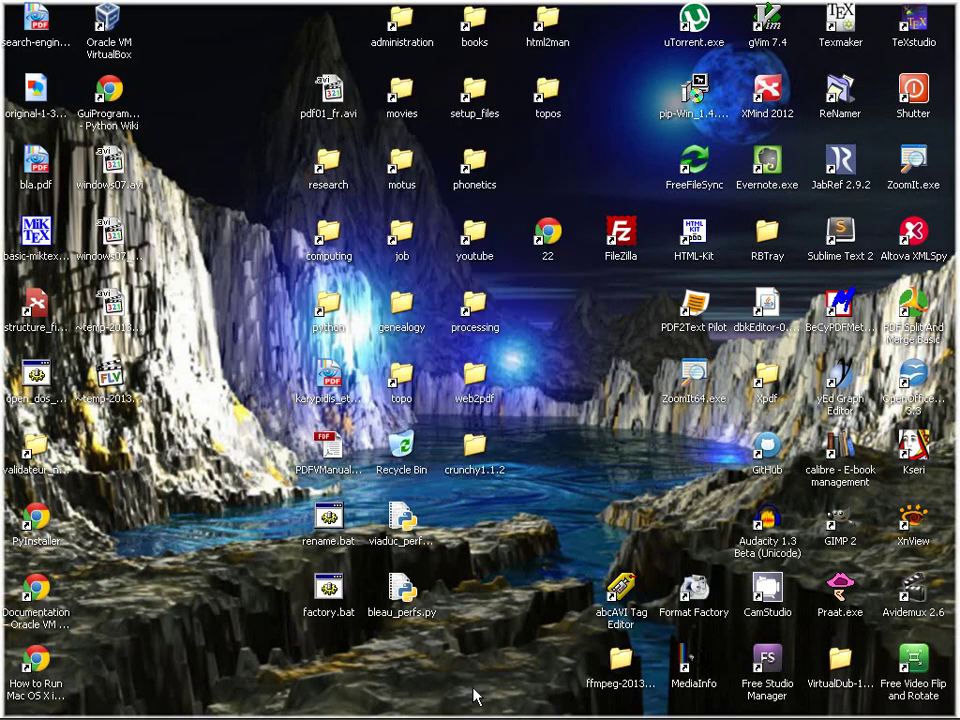
- Switch to Chrome, view the SnapFiles page for Restoration from the "restoration undelete files" results, and minimize the browser
mouse_move(364, 707)
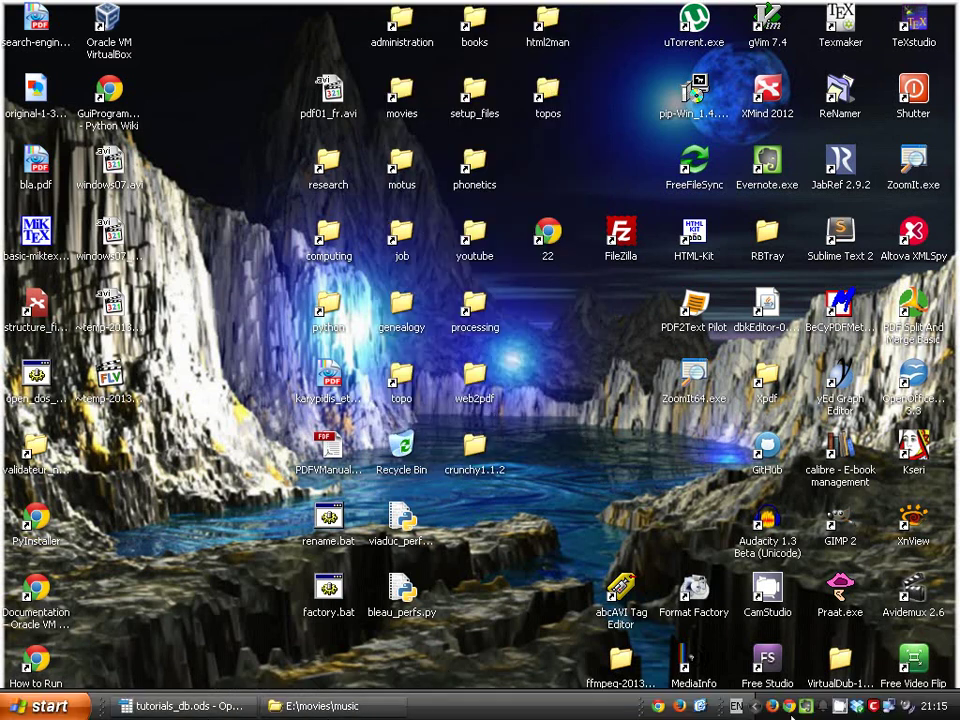
click(787, 708)
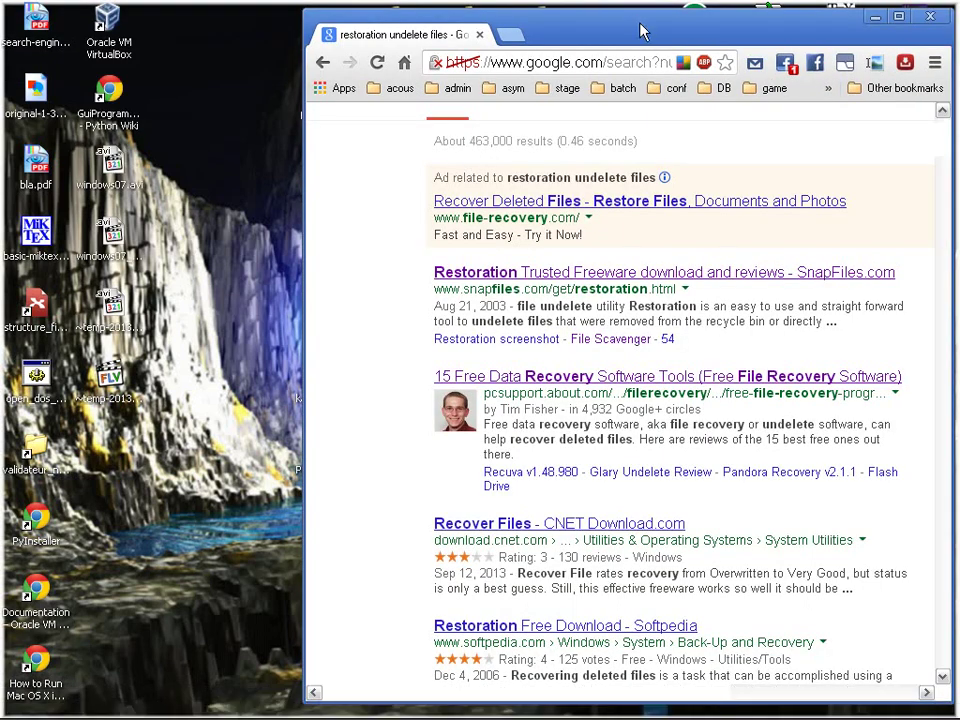
double_click(643, 32)
scroll(323, 213, up, 1)
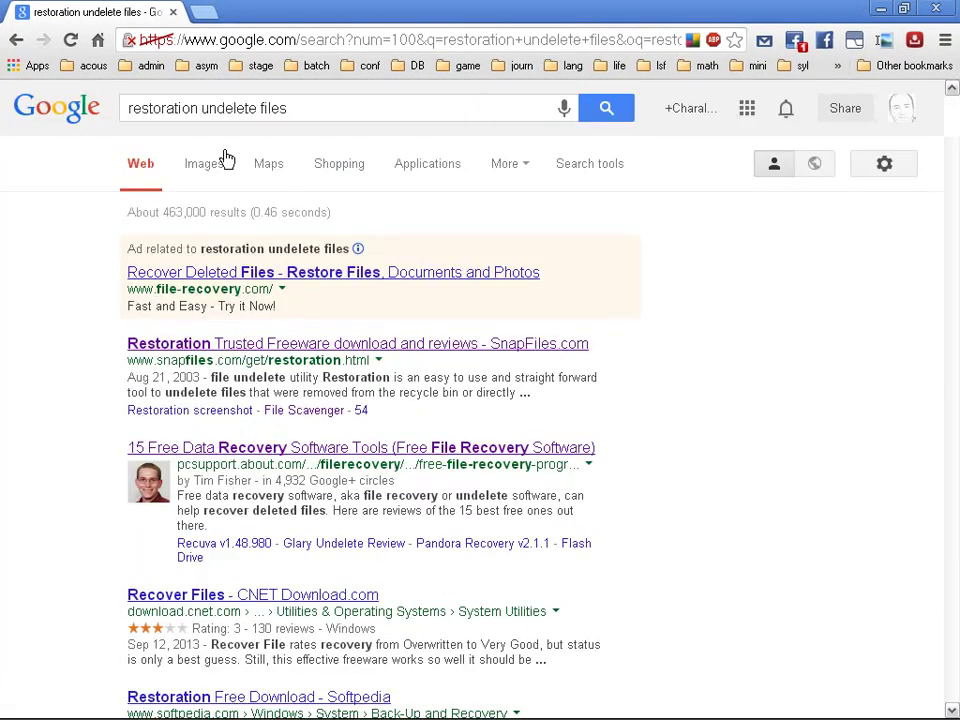
double_click(158, 108)
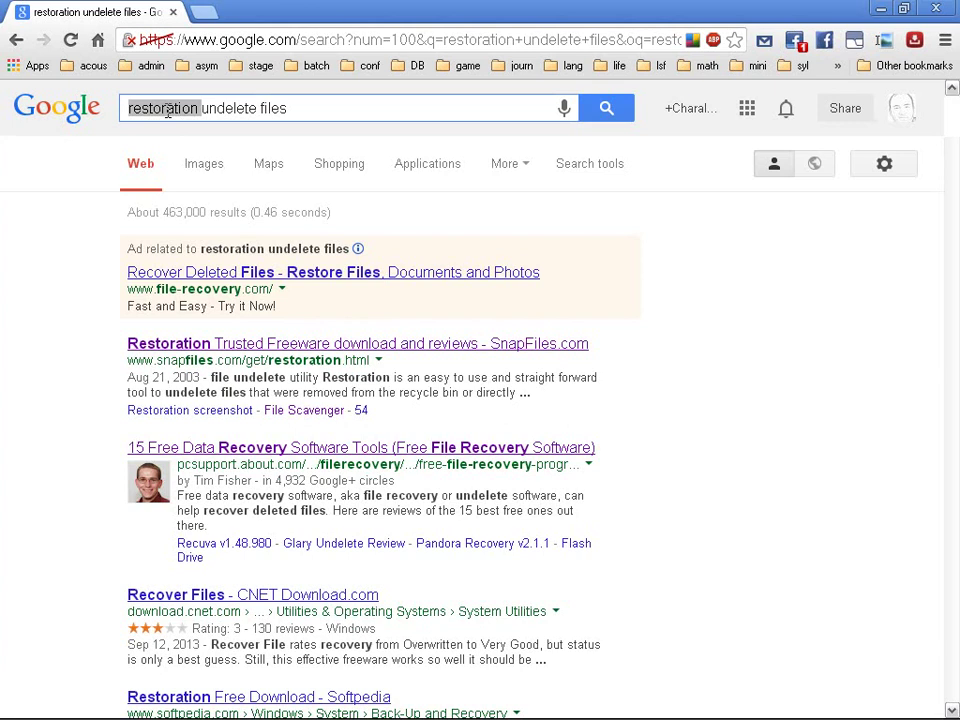
click(278, 345)
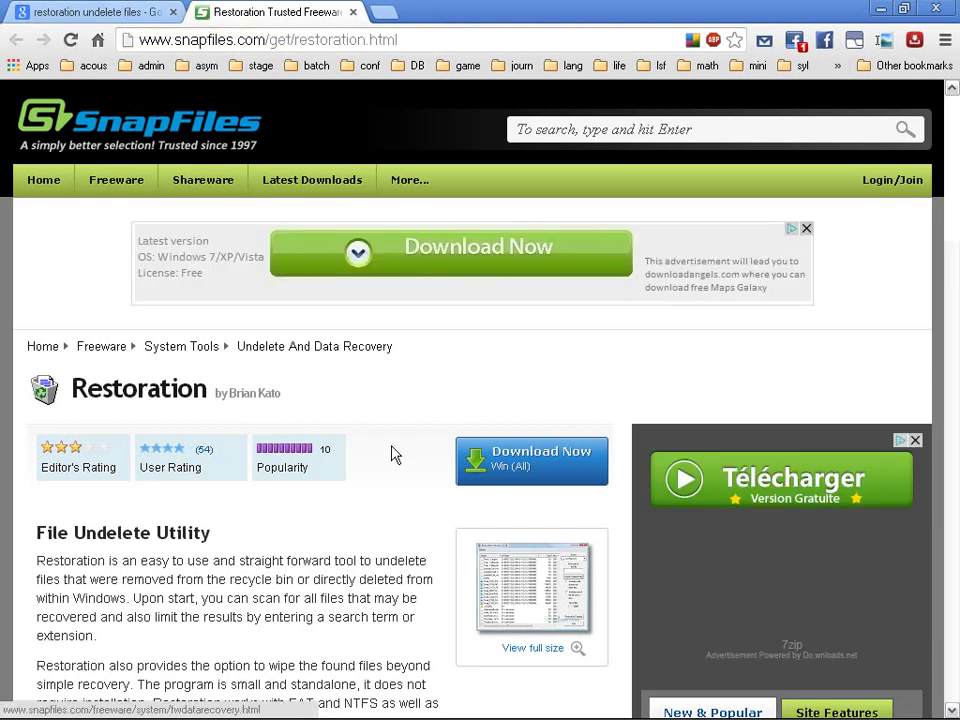
scroll(395, 437, down, 1)
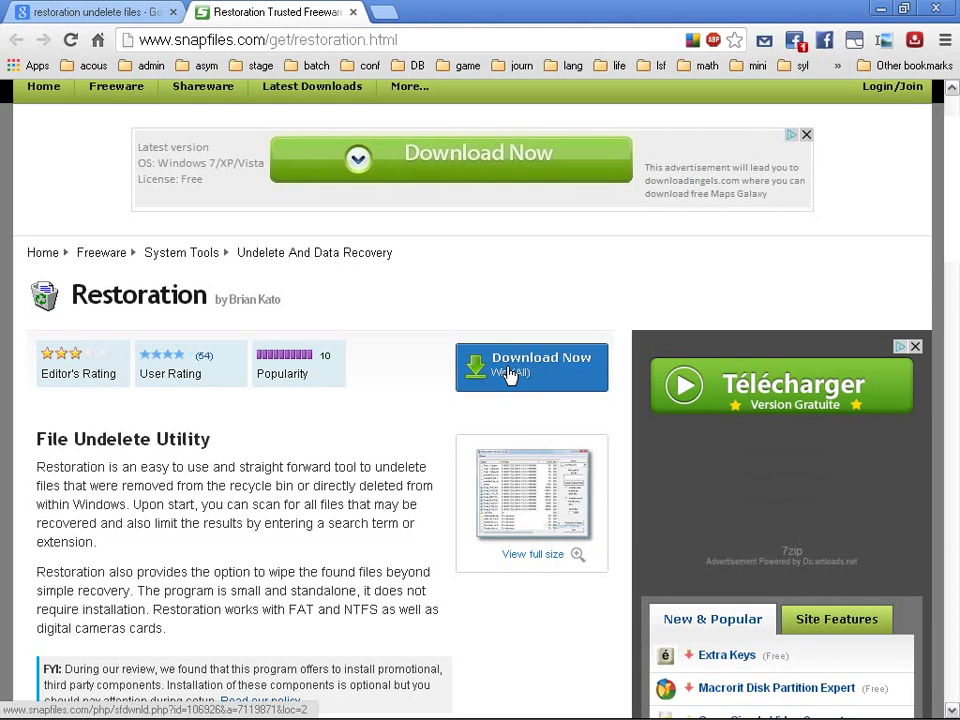
click(882, 8)
- Open the Restoration folder on the windows (C:) drive and launch Restoration.exe
click(35, 705)
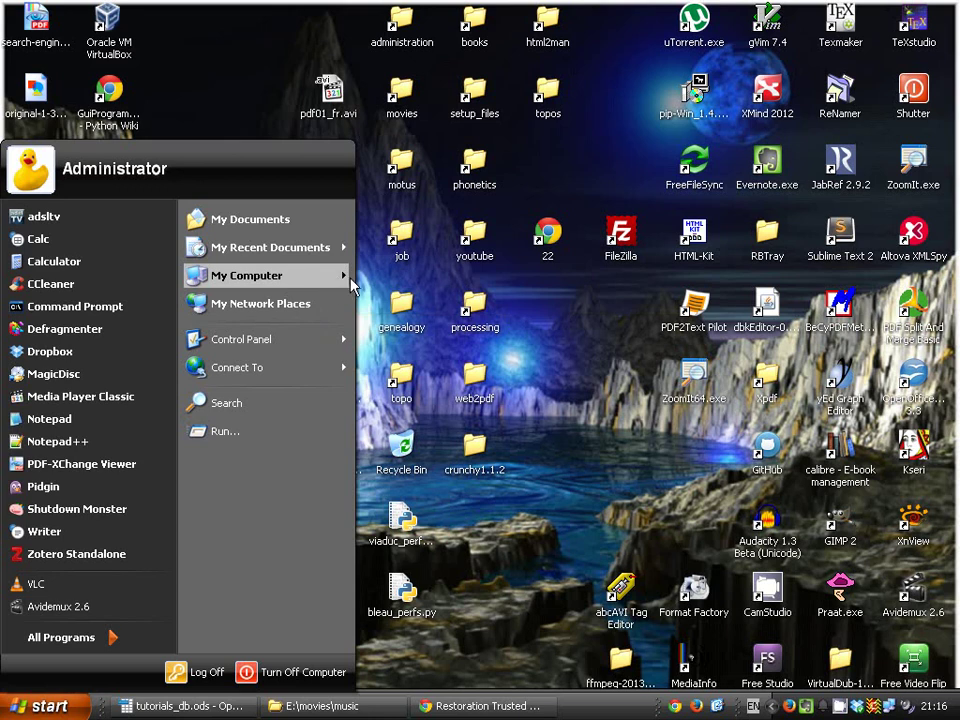
mouse_move(330, 282)
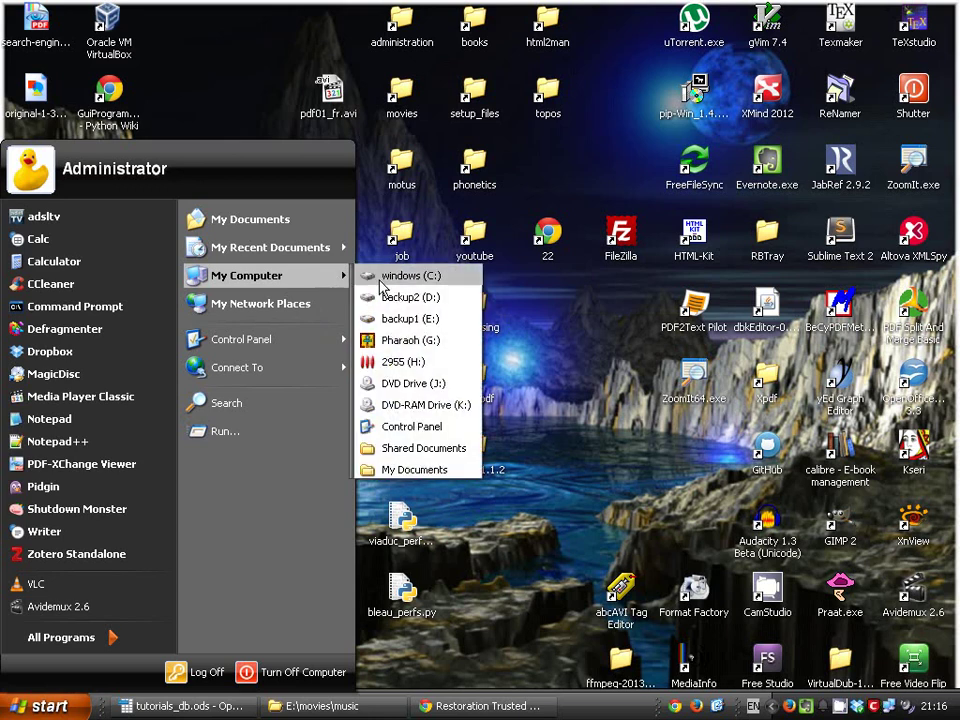
click(395, 275)
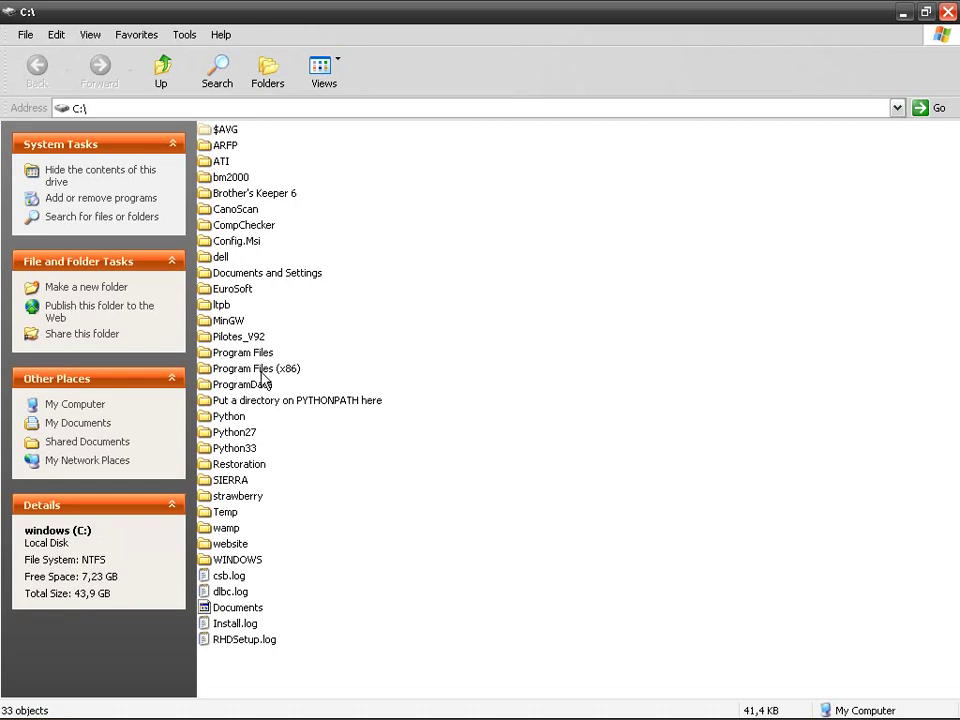
double_click(245, 466)
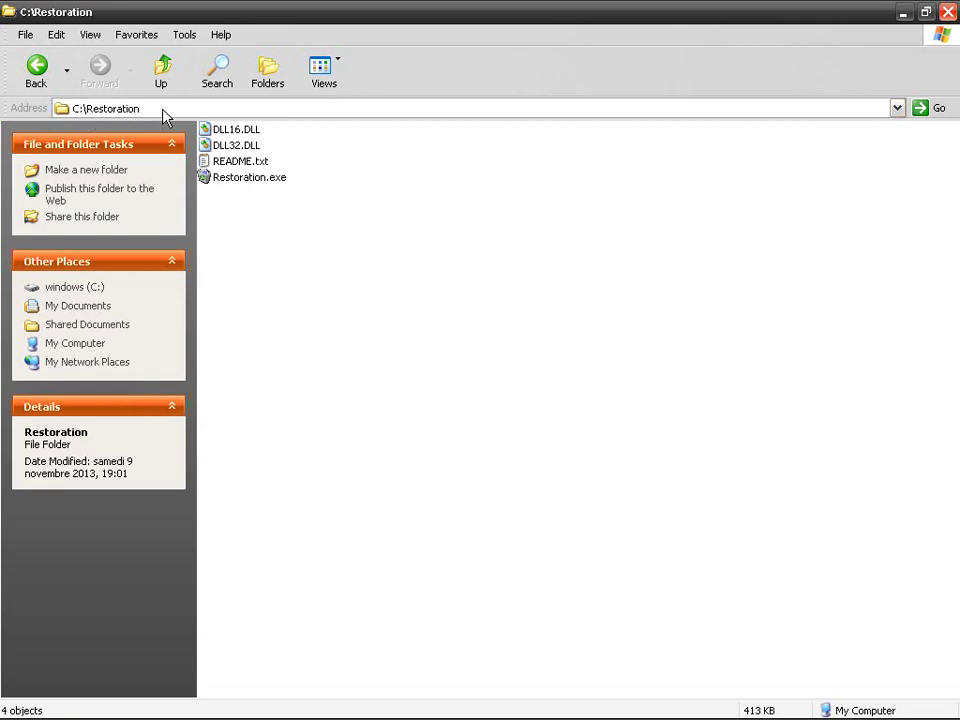
click(240, 185)
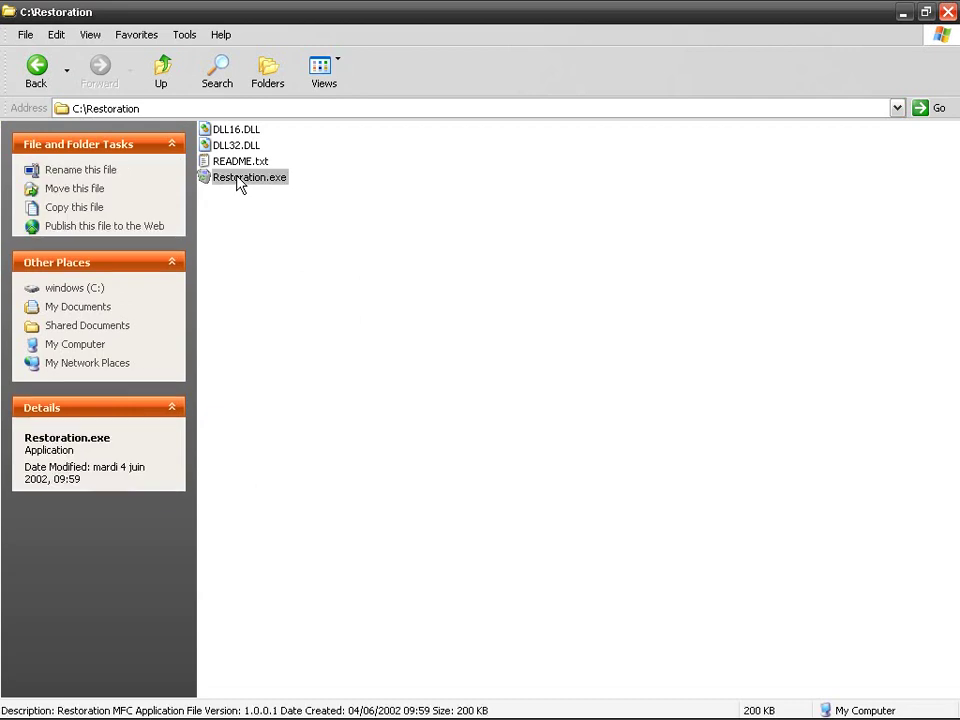
double_click(256, 190)
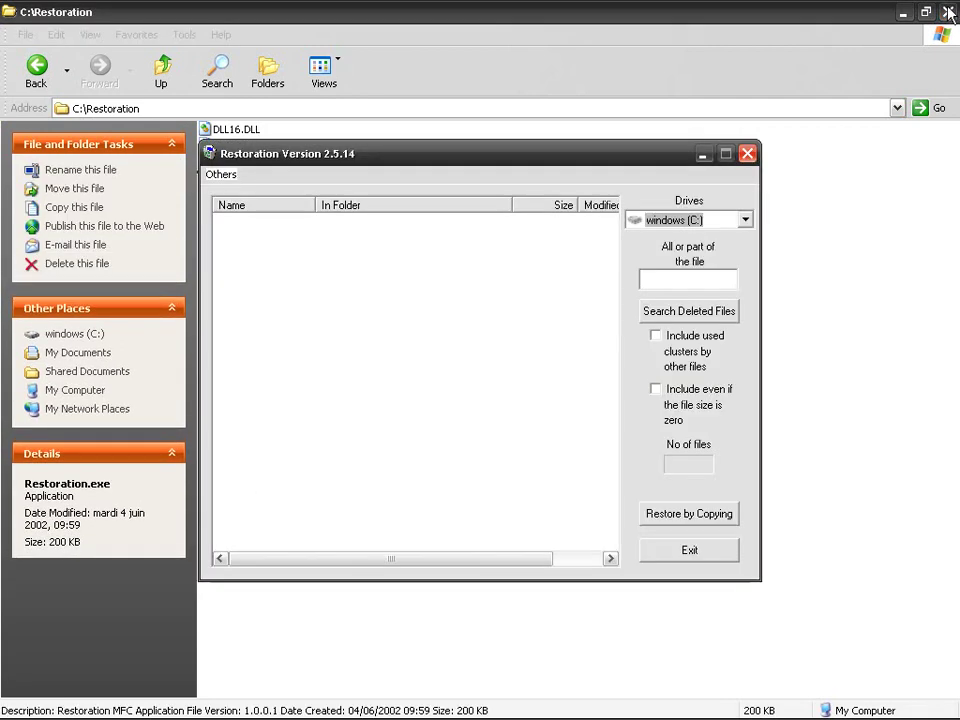
- Restore the C:\Restoration folder window to a smaller size and arrange it beside the Restoration program window
click(838, 10)
double_click(838, 10)
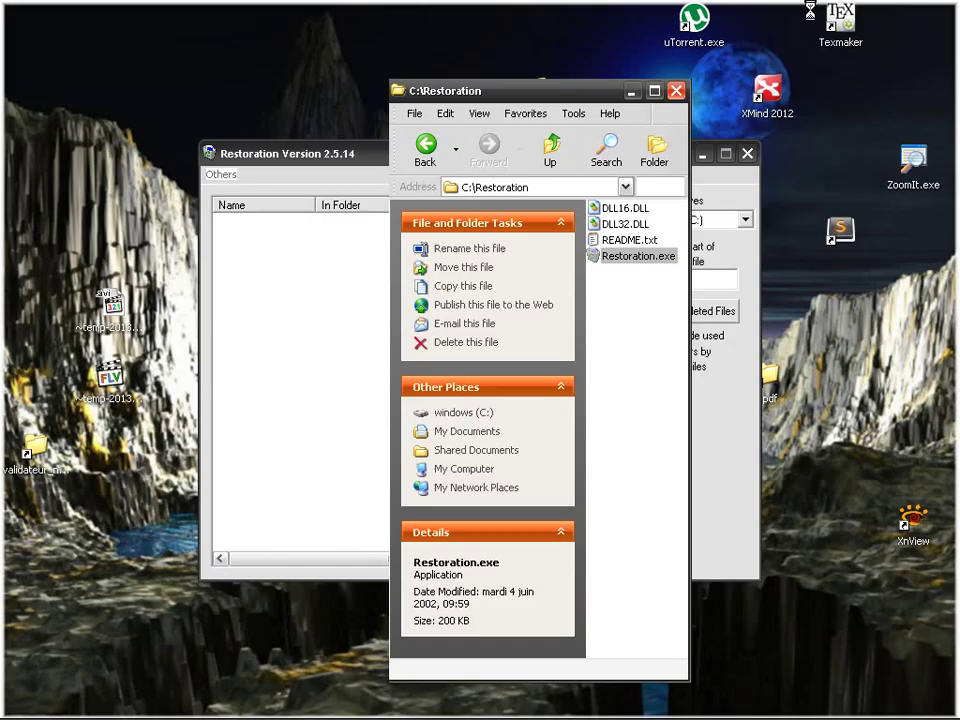
drag(574, 96, 779, 98)
click(407, 140)
drag(407, 140, 414, 131)
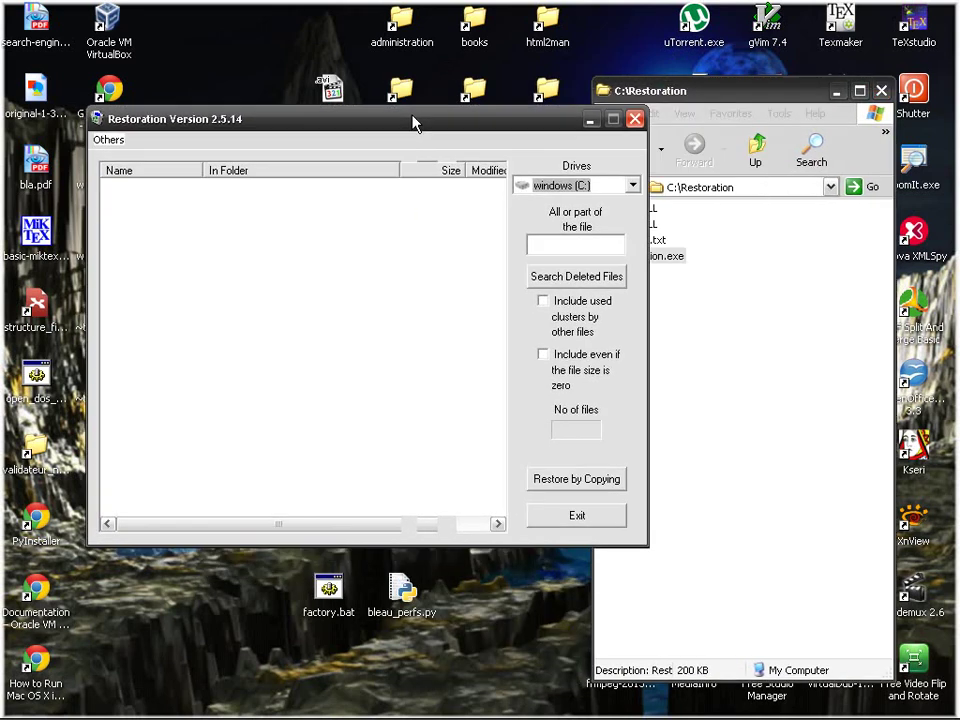
drag(540, 140, 499, 57)
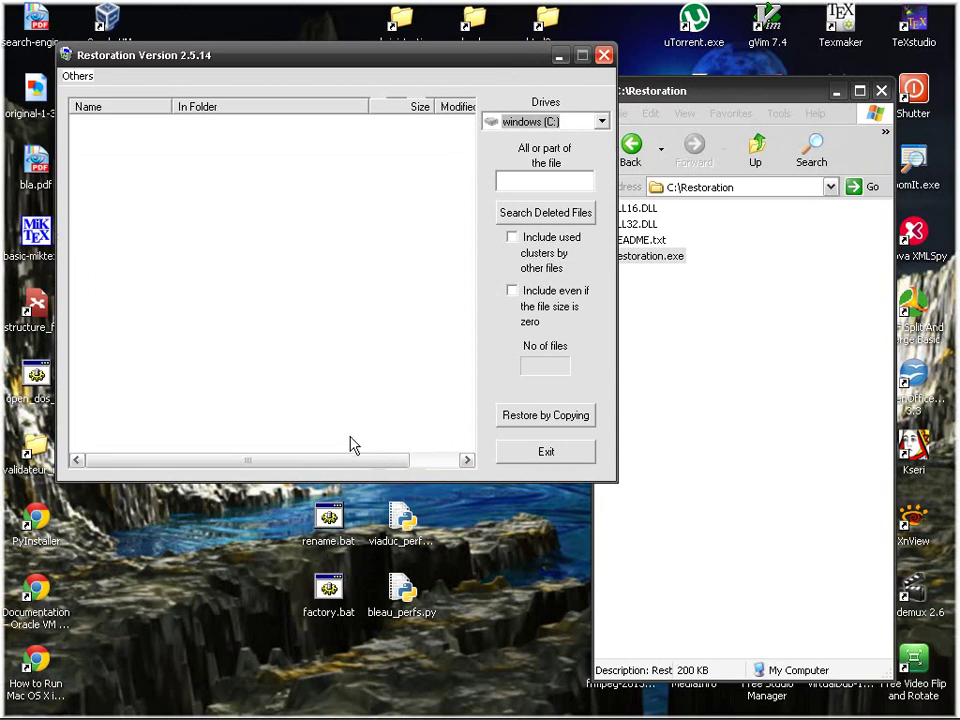
- Search the windows (C:) drive for deleted files with BLABLA in the name, and dismiss the result message
click(546, 176)
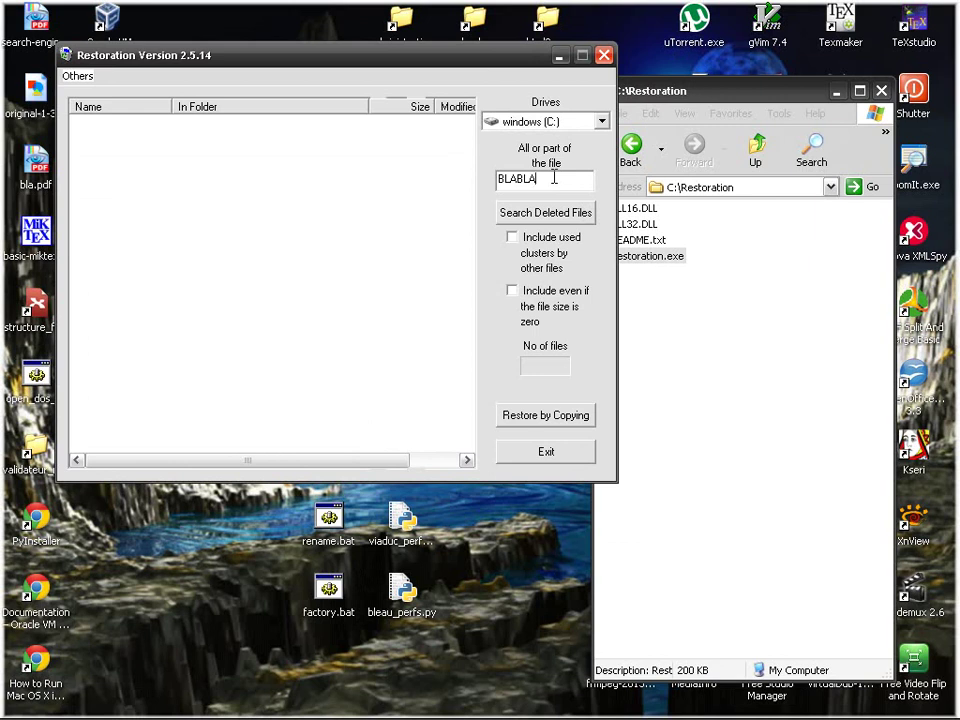
click(527, 224)
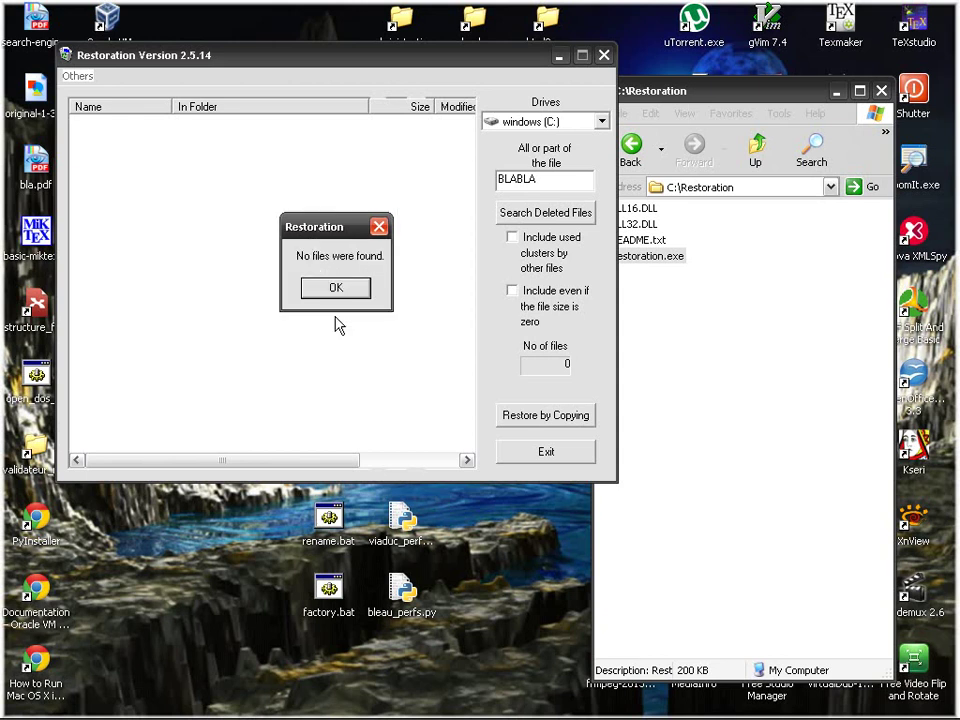
click(340, 287)
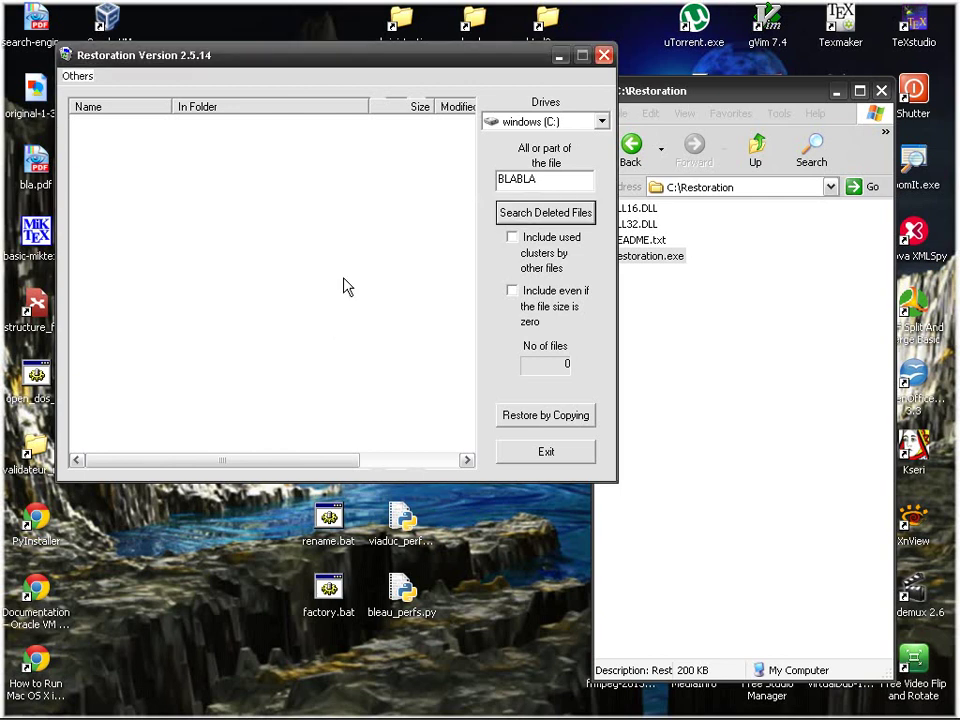
- Include zero-size files in the deleted file search and repeat the search for BLABLA on the windows (C:) drive
click(513, 292)
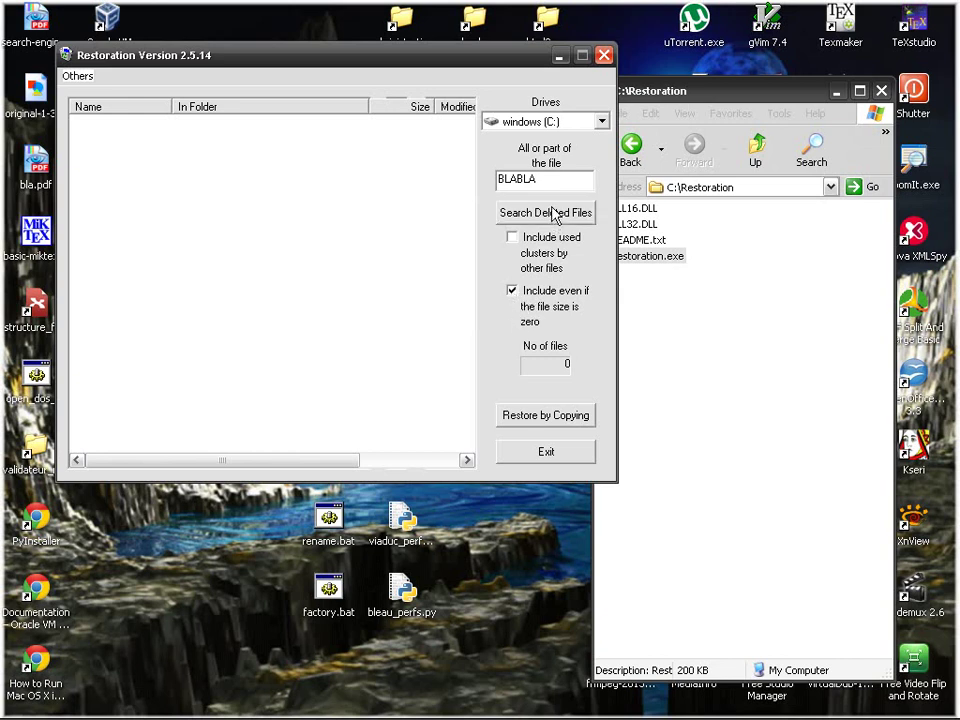
drag(518, 180, 572, 180)
key(BackSpace)
click(525, 213)
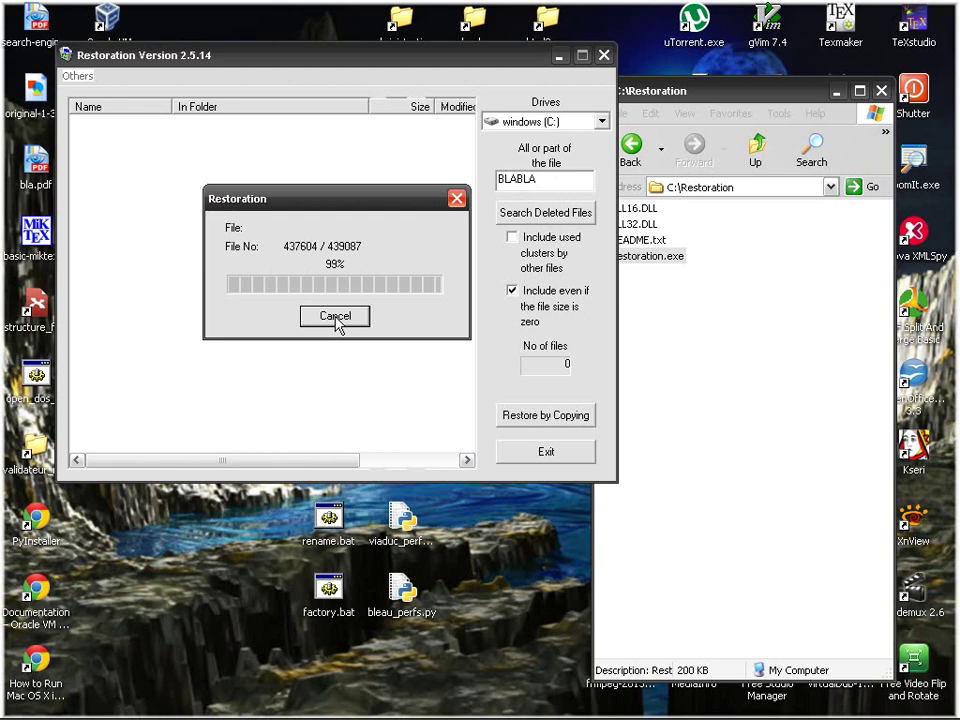
key(Return)
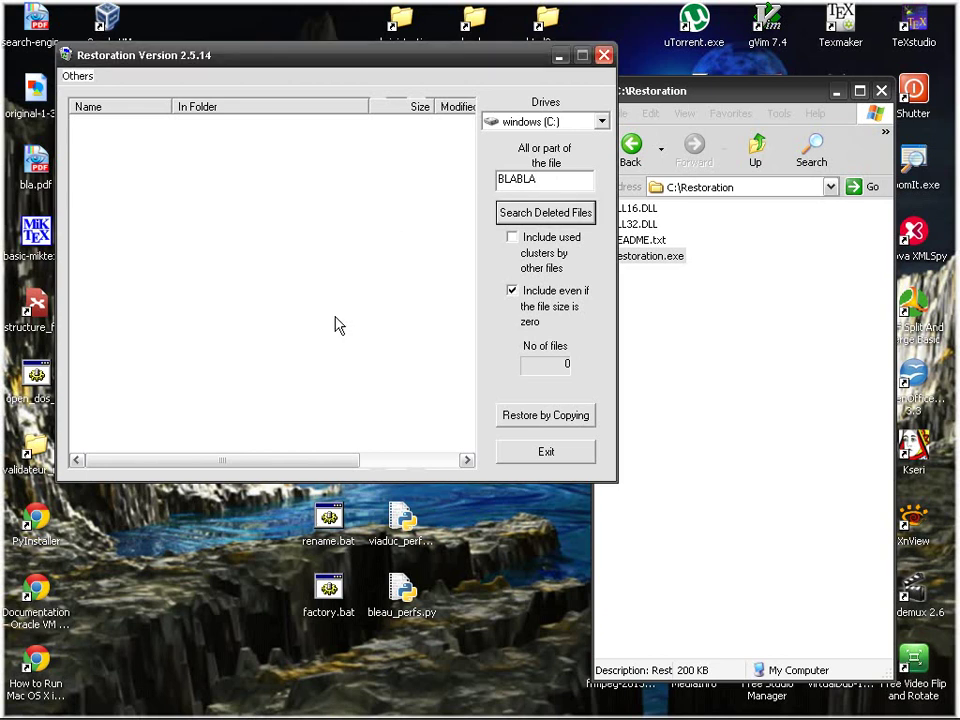
- Move the folder window aside, and view the "15 Free Data Recovery Software Tools" page from the Google results in Chrome
drag(731, 92, 798, 79)
click(492, 530)
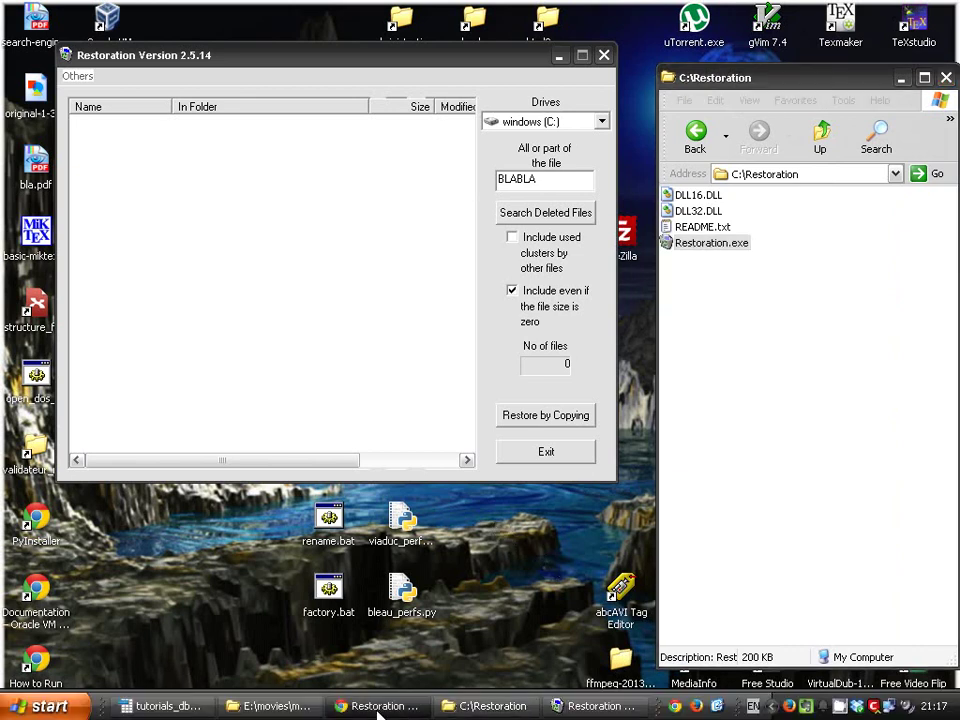
click(380, 707)
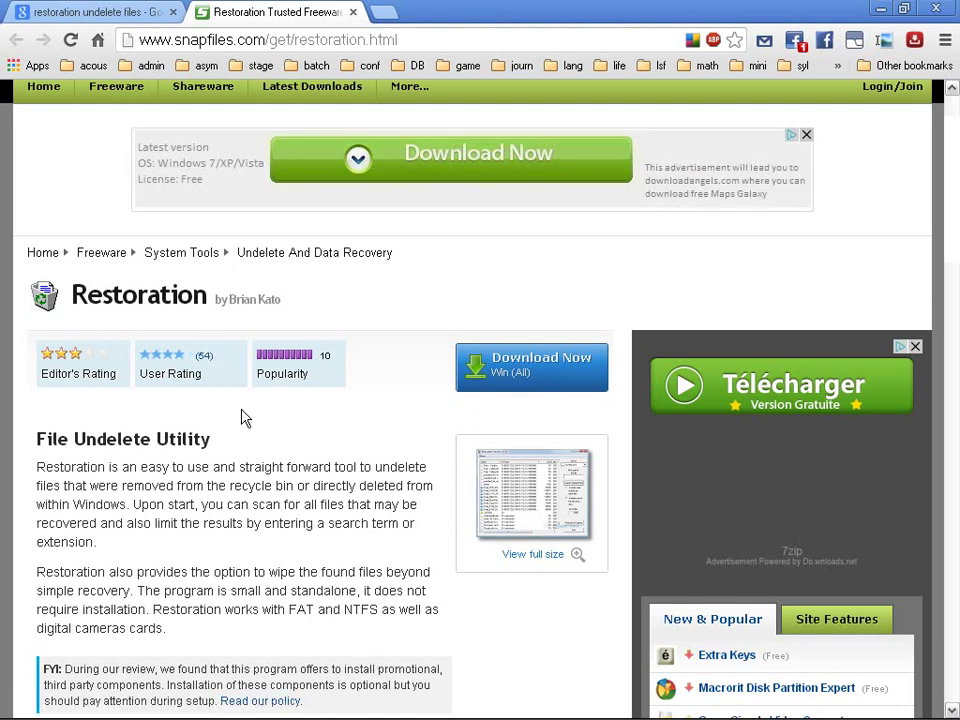
key(ctrl+shift+Tab)
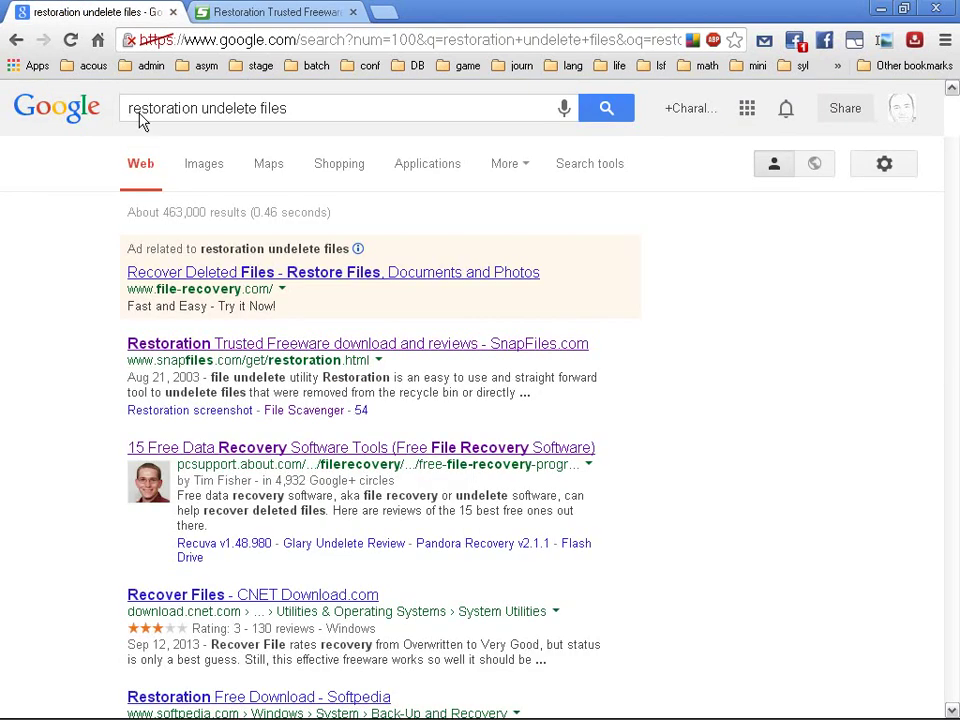
middle_click(264, 452)
click(456, 11)
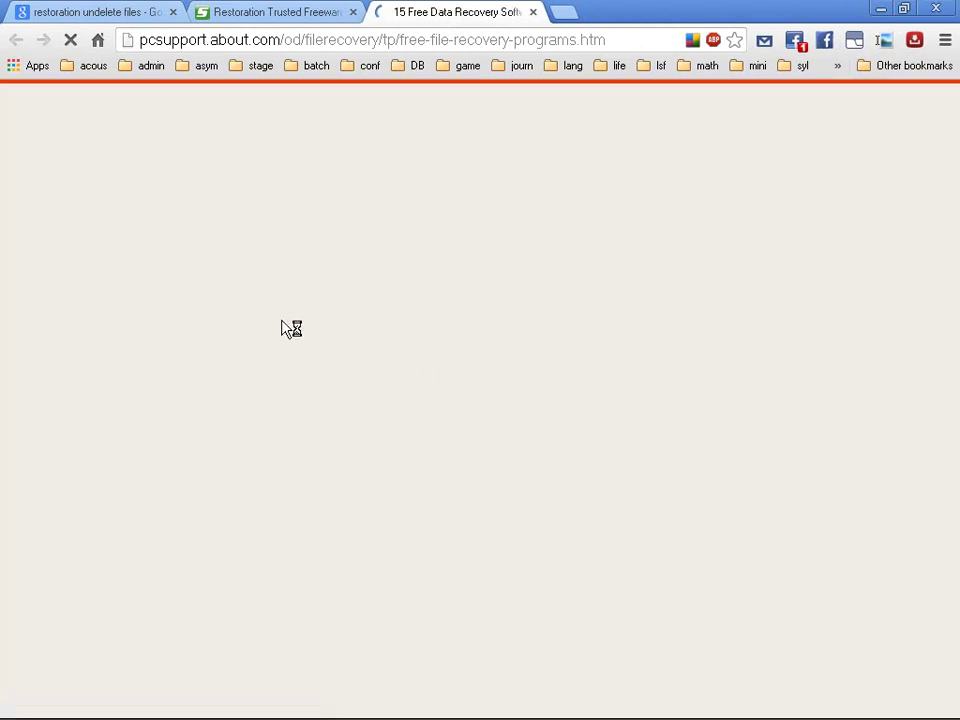
scroll(326, 413, down, 2)
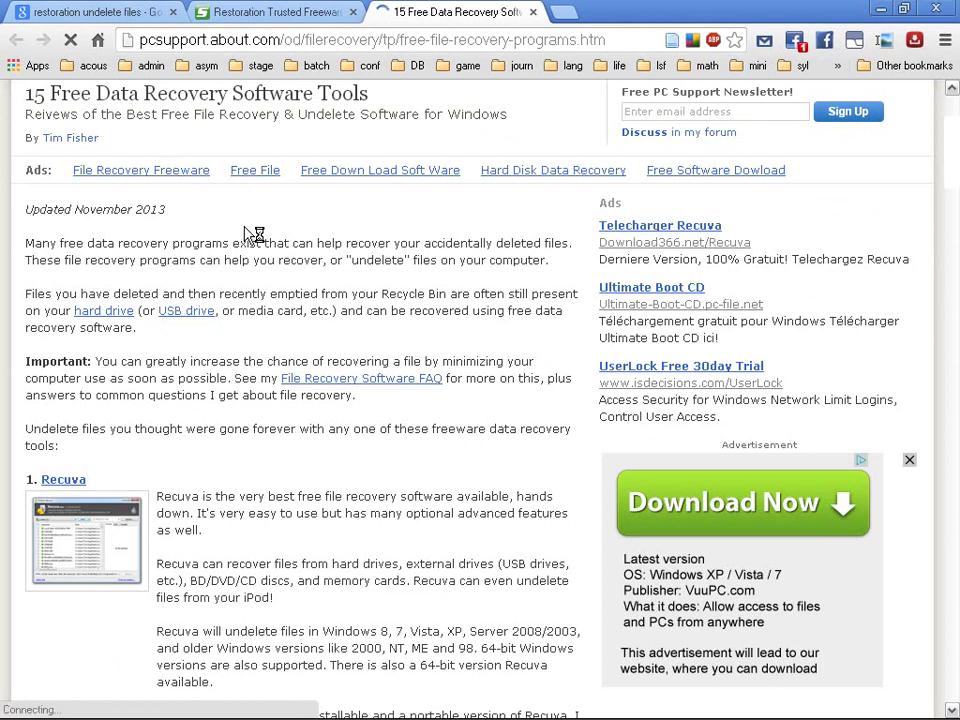
click(303, 11)
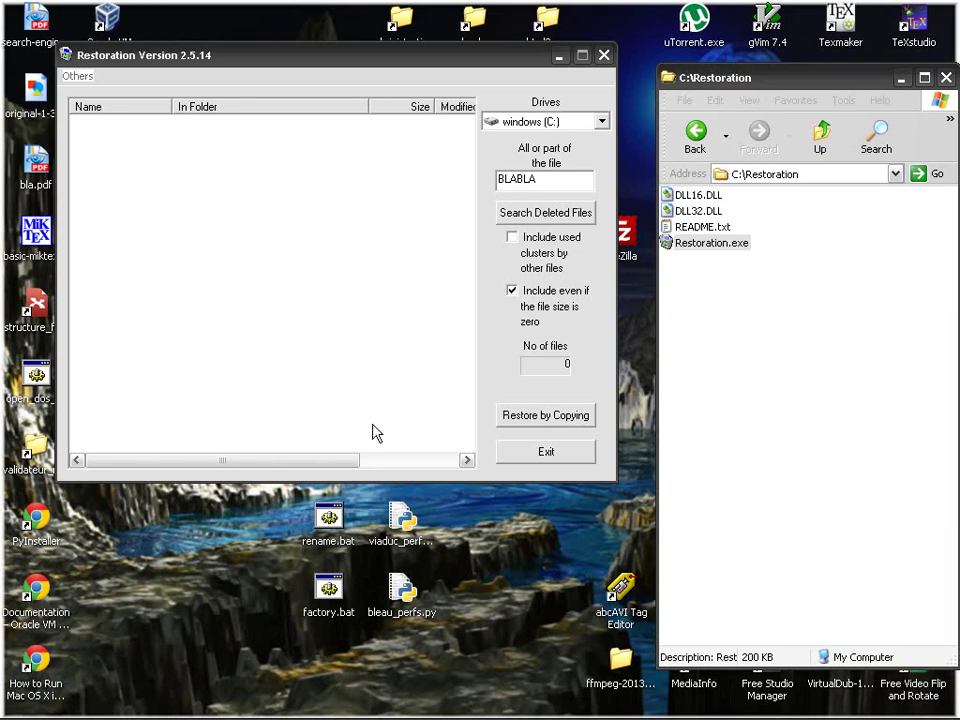
- Create a new plain text file on the desktop
right_click(248, 568)
key(Up)
key(Up)
key(Right)
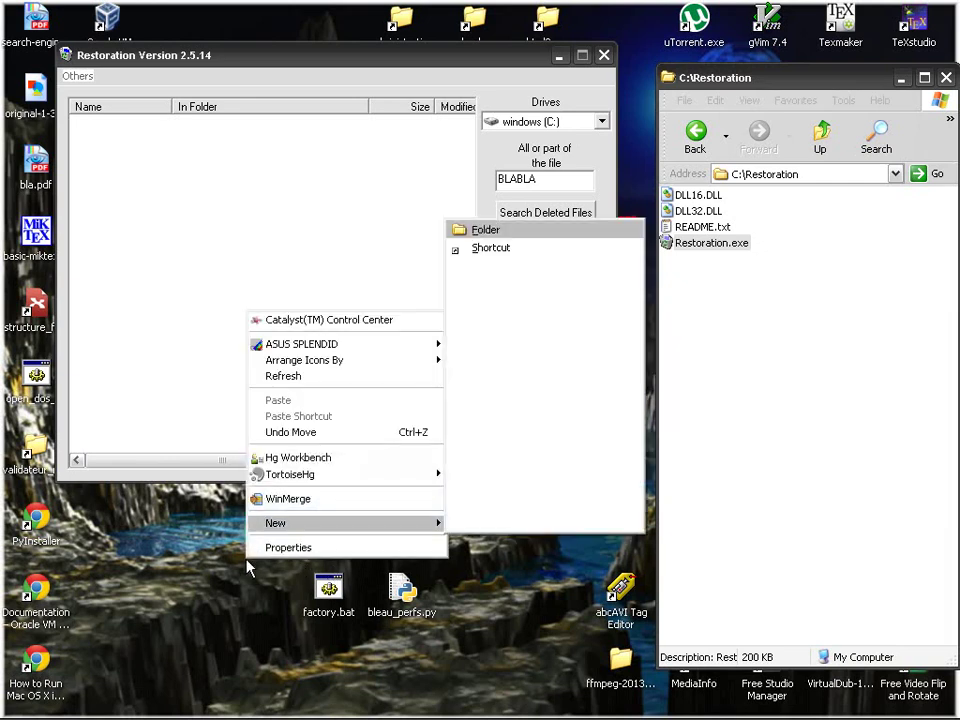
key(Up)
key(Up)
key(Up)
key(Return)
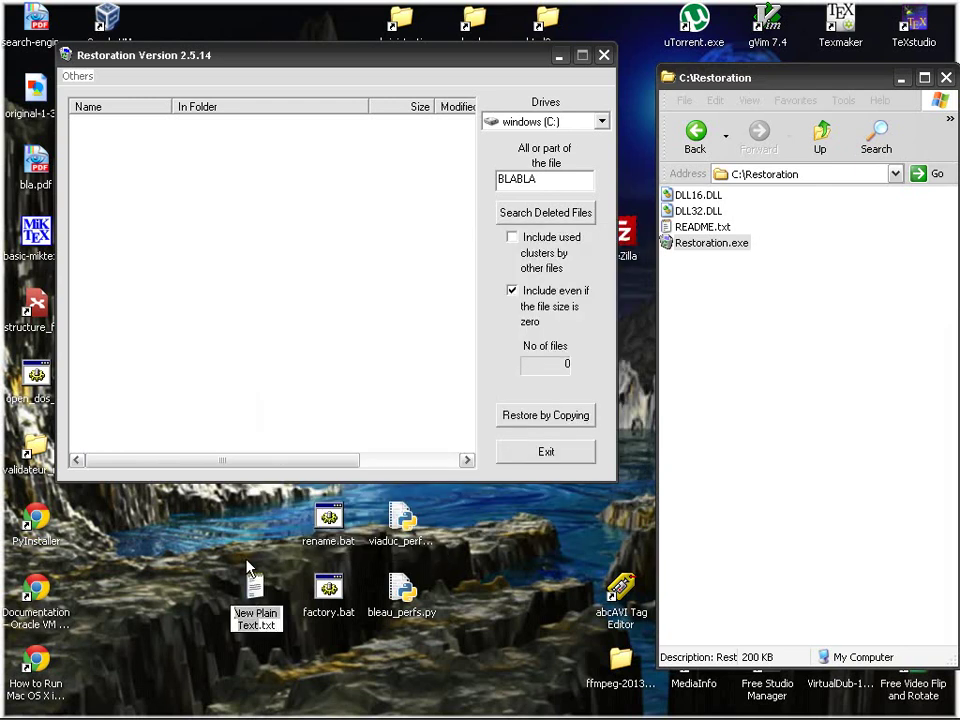
- Name the new text file on the desktop blablabla.txt
text(blablabla)
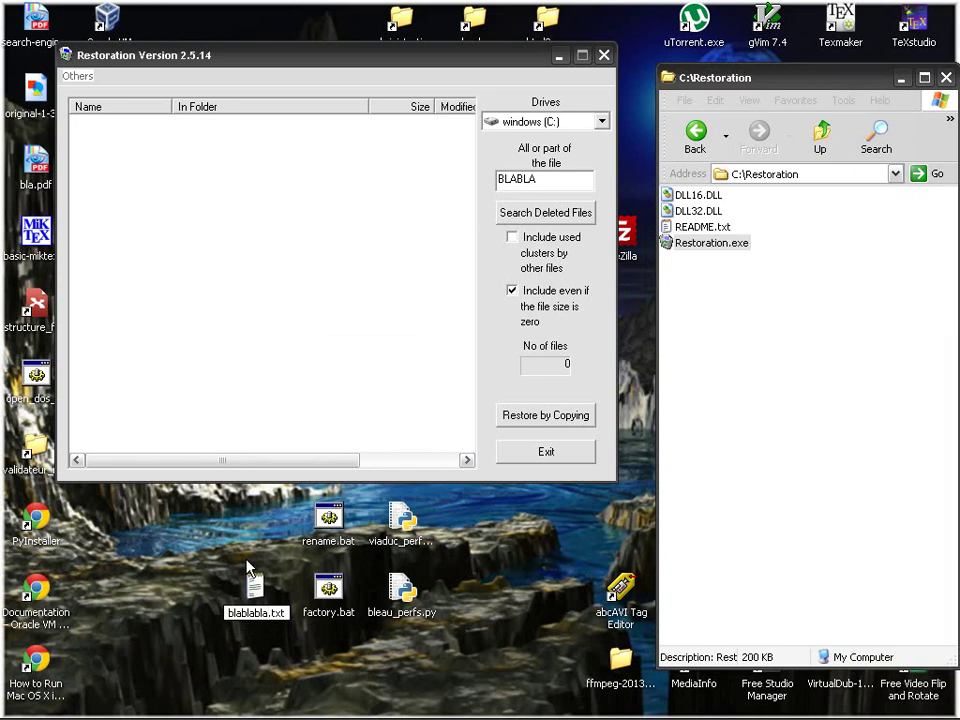
key(Return)
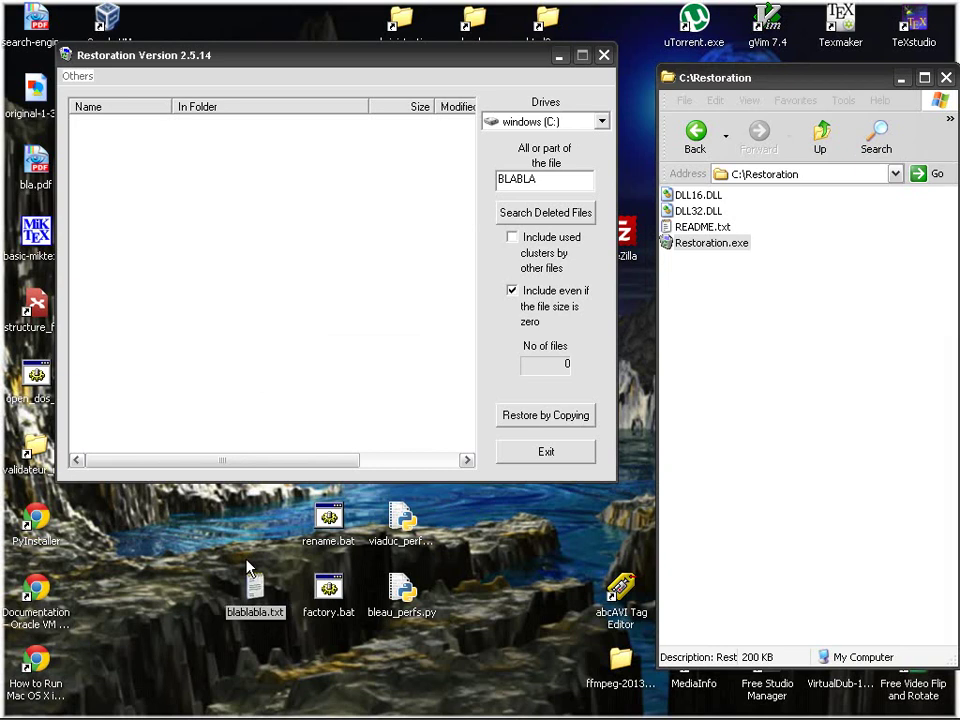
- Move the Restoration window off the desktop icons, delete blablabla.txt from the desktop and empty the Recycle Bin
drag(503, 108, 446, 579)
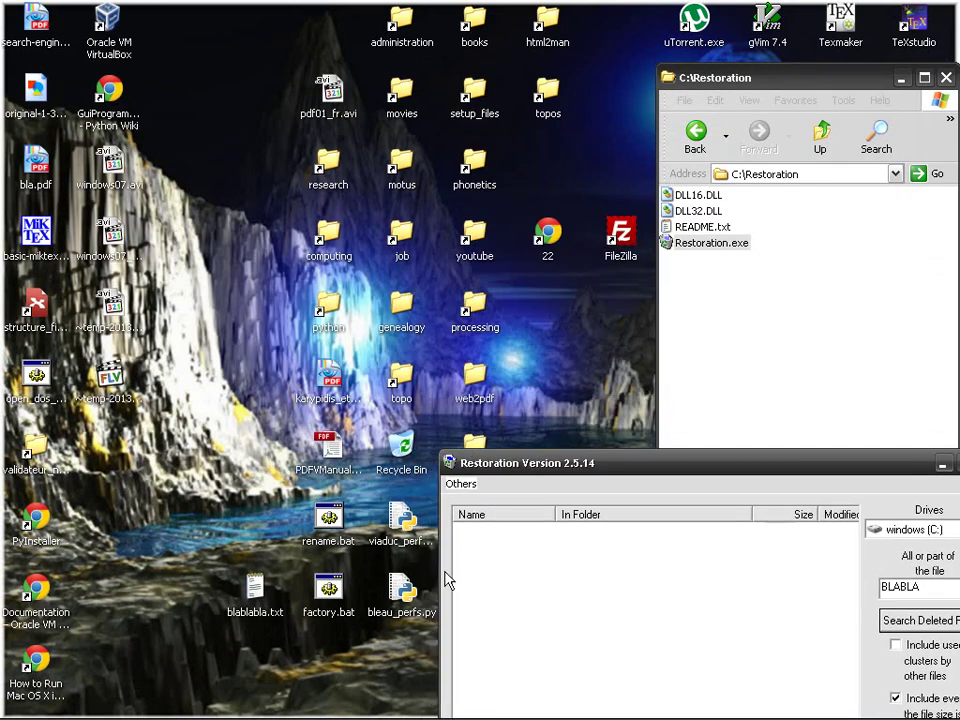
right_click(404, 443)
click(459, 497)
- Search the windows (C:) drive for the deleted file BLABLABLA.TXT in Restoration, and dismiss the result message
drag(643, 469, 283, 132)
drag(581, 248, 390, 254)
text(BLABLABLA.TXT)
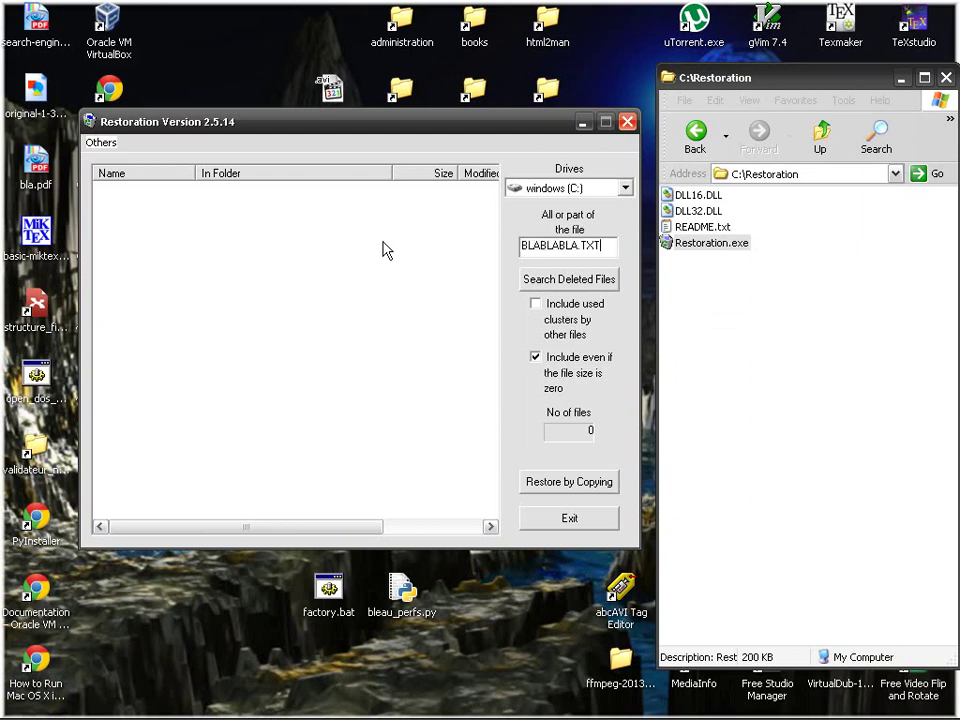
click(567, 282)
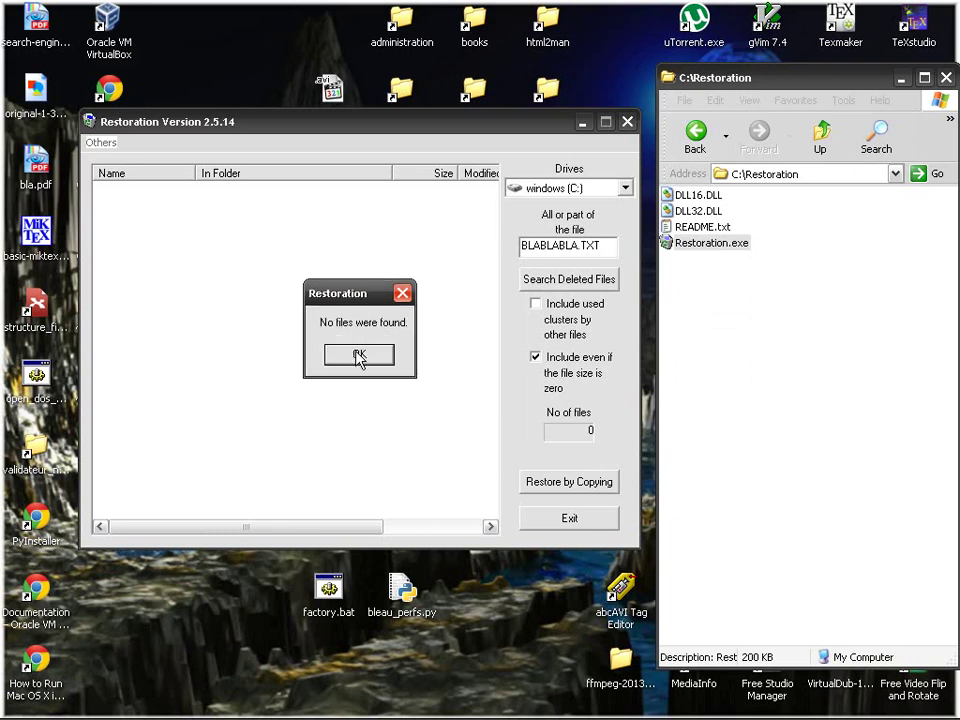
click(358, 355)
- Move the Restoration window aside and open the root of the backup1 (E:) drive in a folder window
drag(407, 129, 357, 90)
click(40, 706)
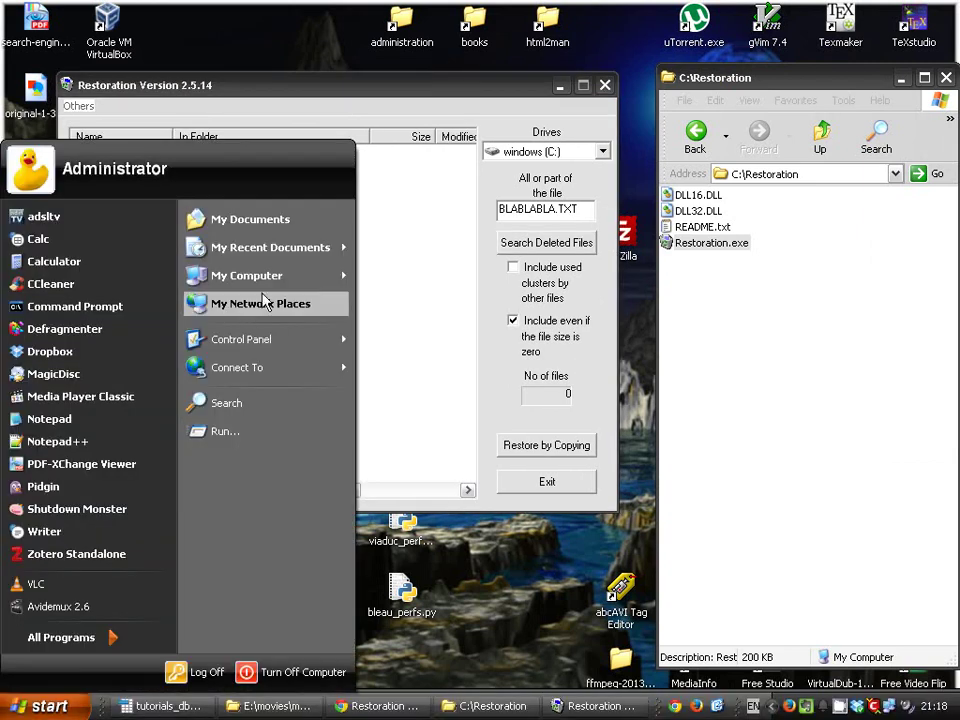
mouse_move(290, 276)
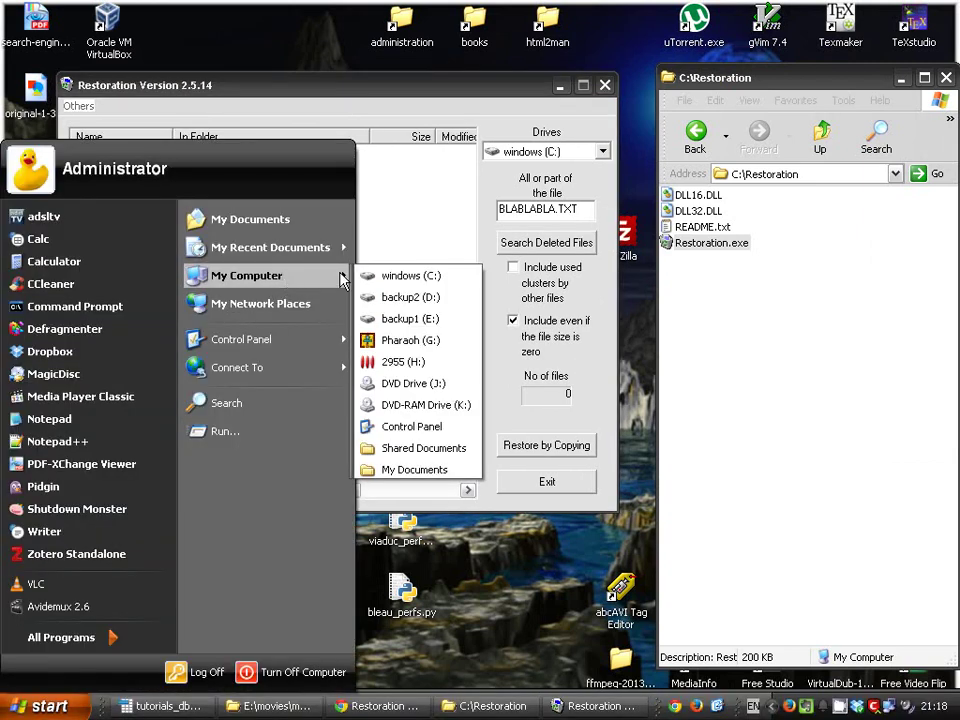
click(446, 300)
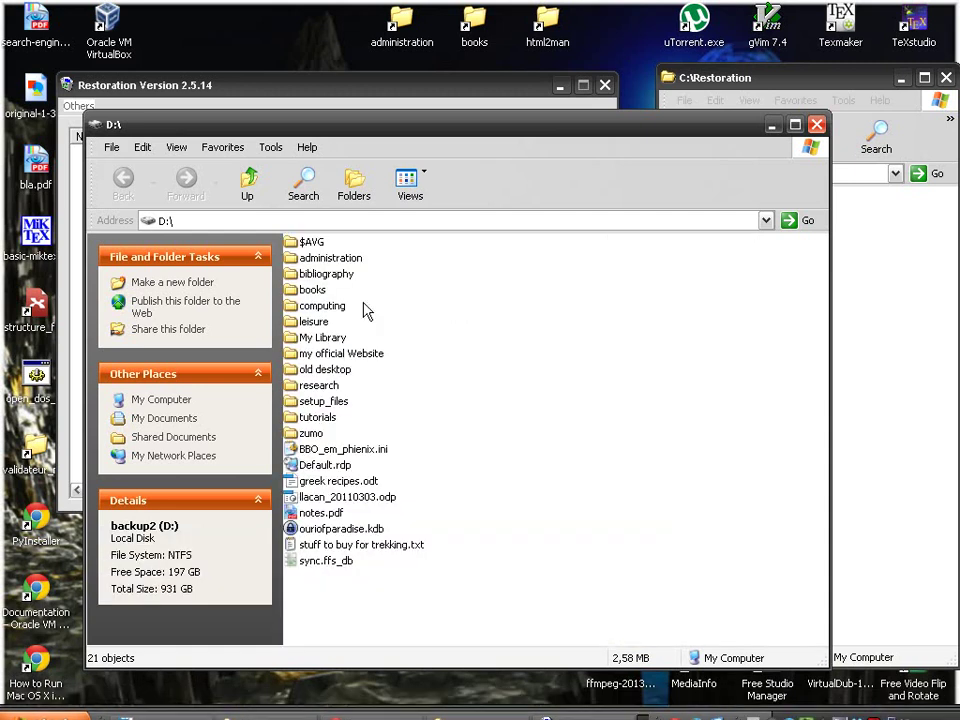
click(246, 180)
double_click(335, 292)
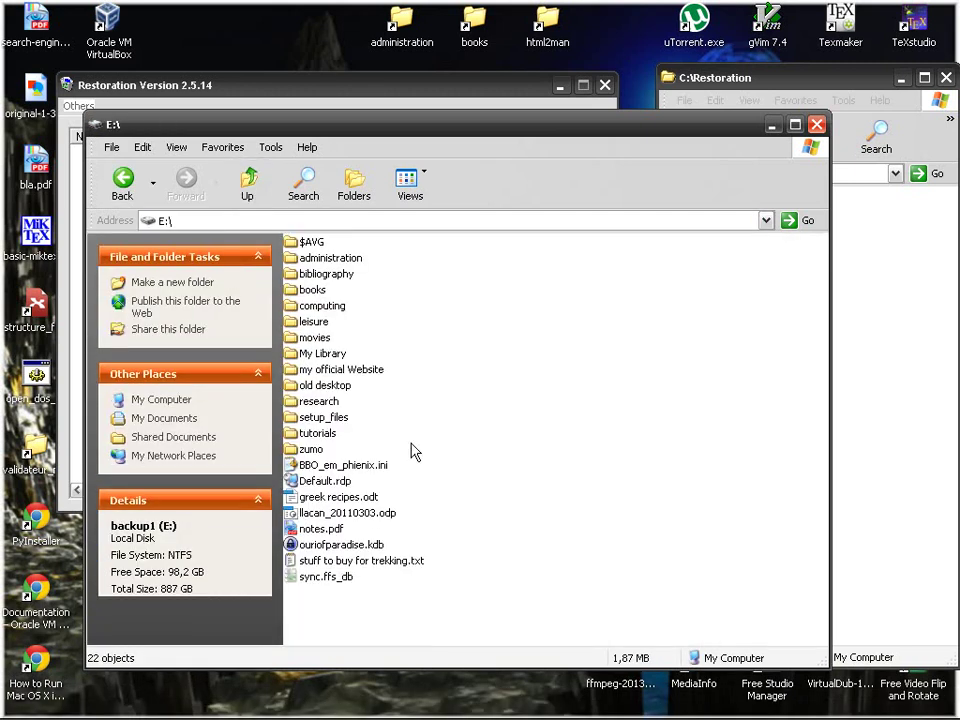
- Create a new plain text file named blablabla.txt in the root of the E: drive
right_click(432, 638)
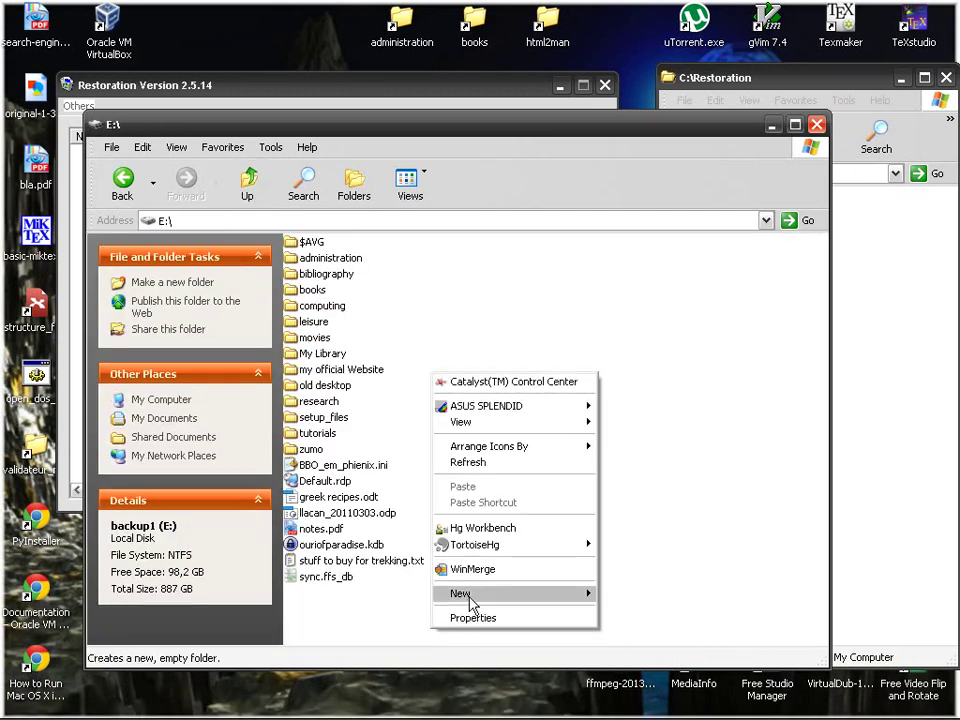
mouse_move(470, 602)
key(Up)
key(Return)
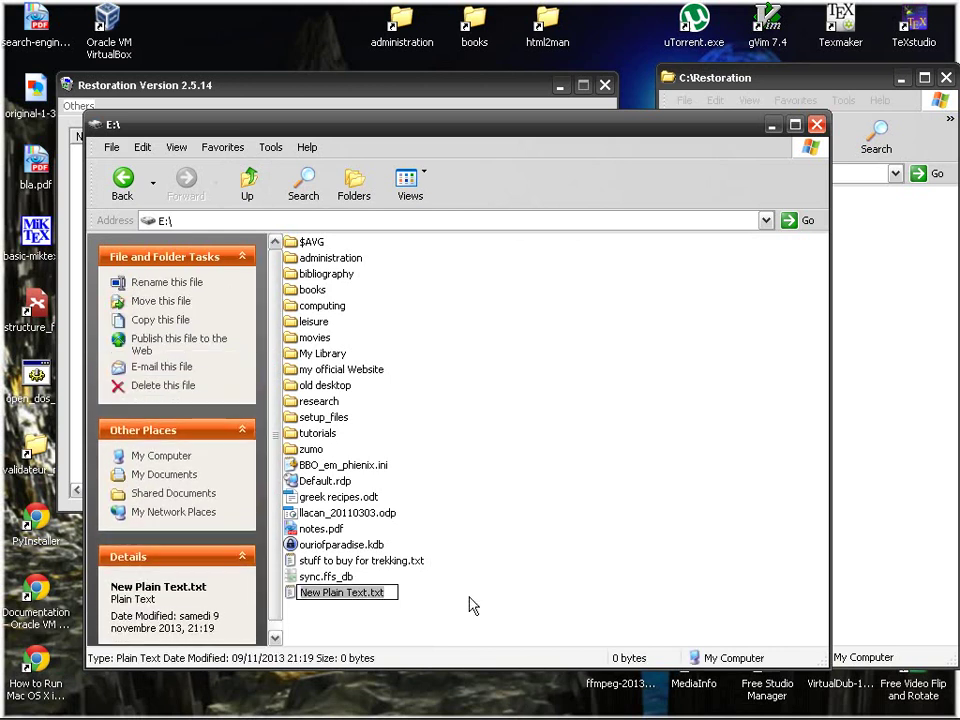
text(blablabla.txt)
key(Return)
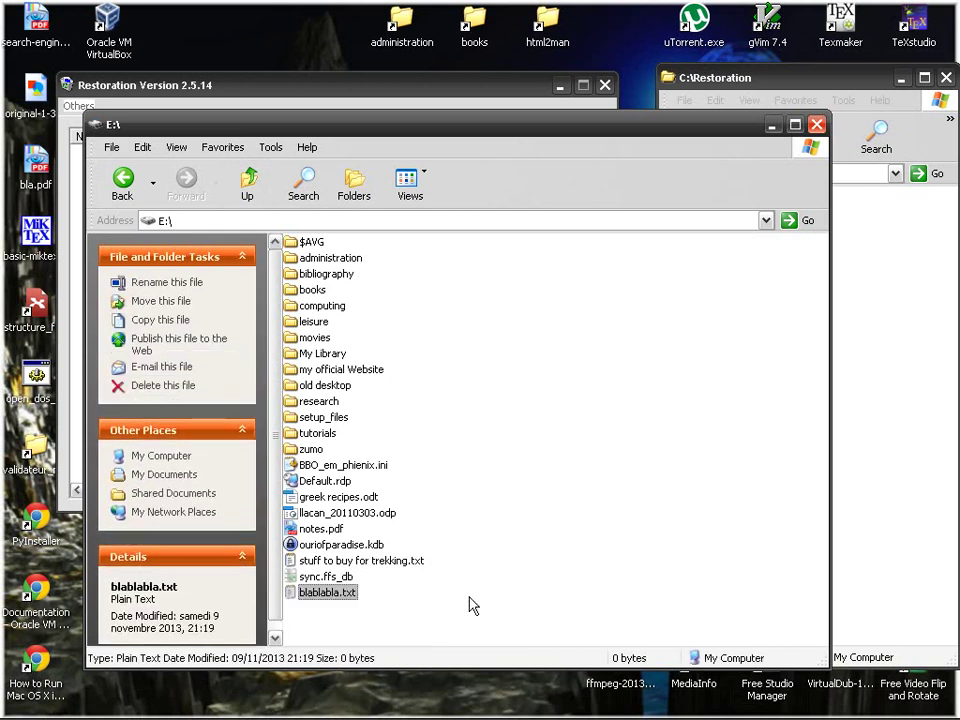
- Fill blablabla.txt on the E: drive with a few lines of random letters, then save and close it
key(Return)
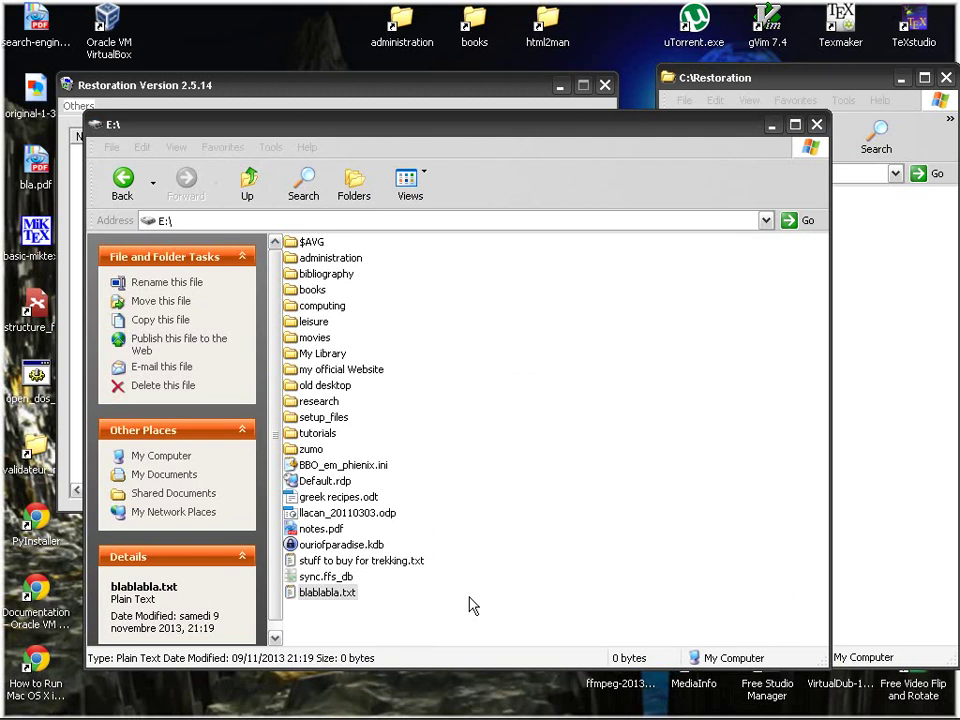
text(shdfd usdhfusdhfsd)
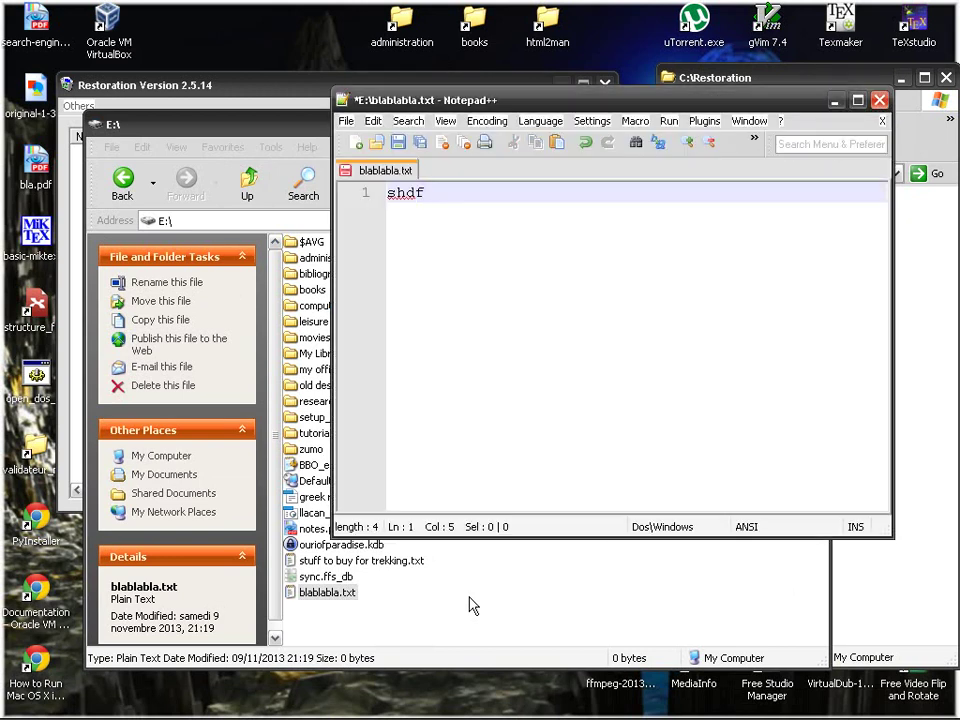
key(Return)
text(fasd)
key(Return)
text(f)
text(asdu0)
key(Return)
text(fuas)
key(Return)
text(0fus)
key(ctrl+s)
key(alt+F4)
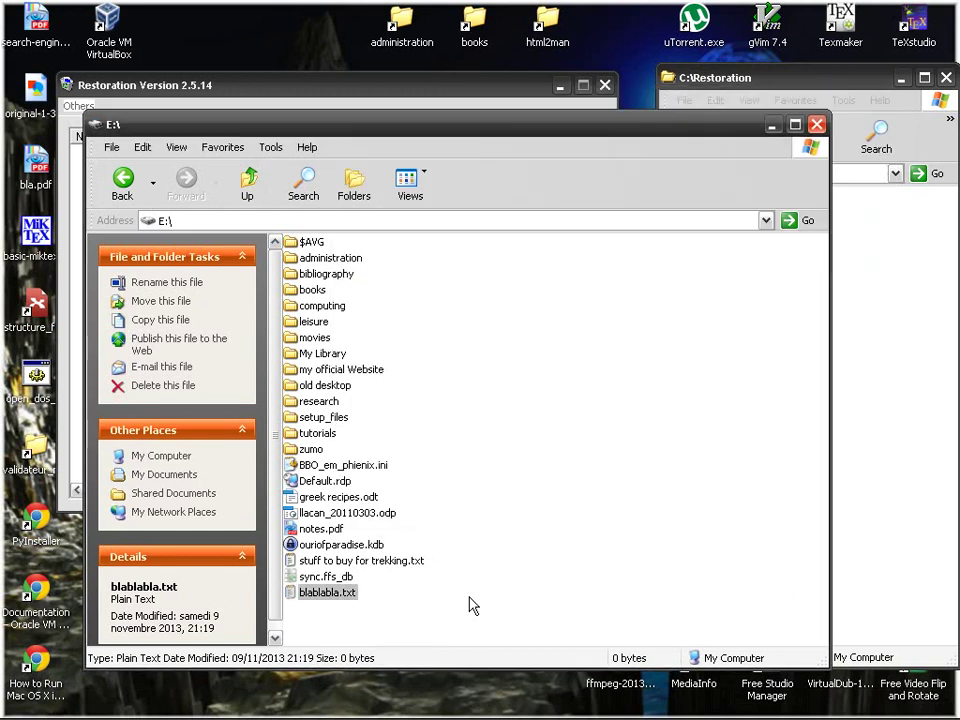
- Delete blablabla.txt from the E: drive and close the folder window
click(331, 596)
key(Delete)
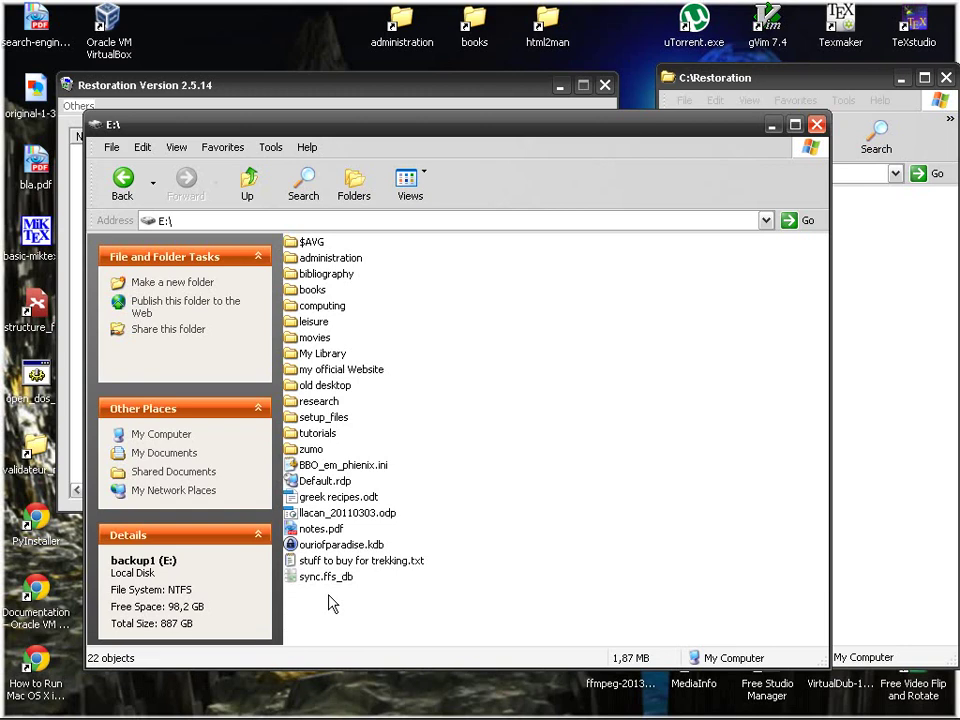
key(alt+F4)
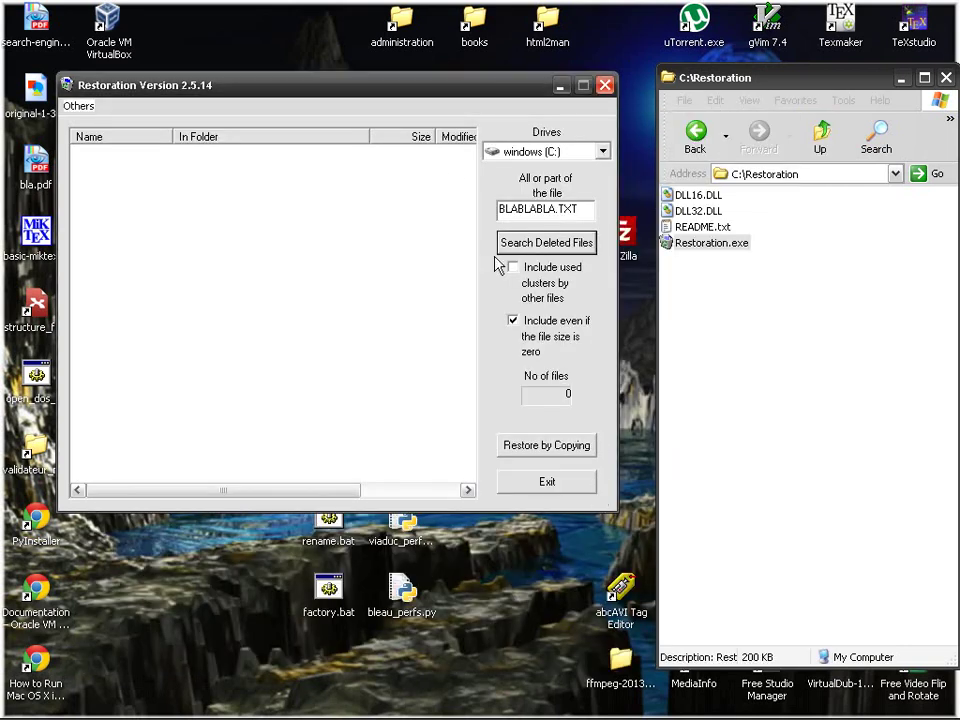
- Move the Restoration window off the Recycle Bin and empty the Recycle Bin, confirming the deletion
drag(428, 88, 792, 90)
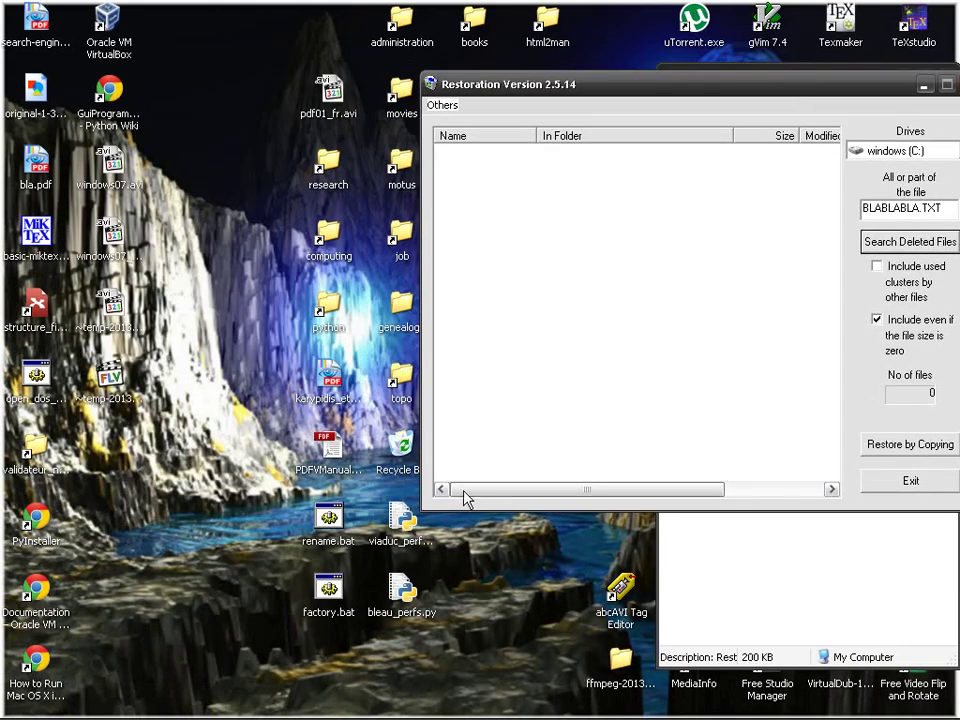
right_click(402, 466)
click(476, 524)
click(546, 392)
- Search the backup2 (D:) drive for deleted BLABLABLA.TXT without zero-size files, and dismiss the result message
drag(810, 86, 417, 22)
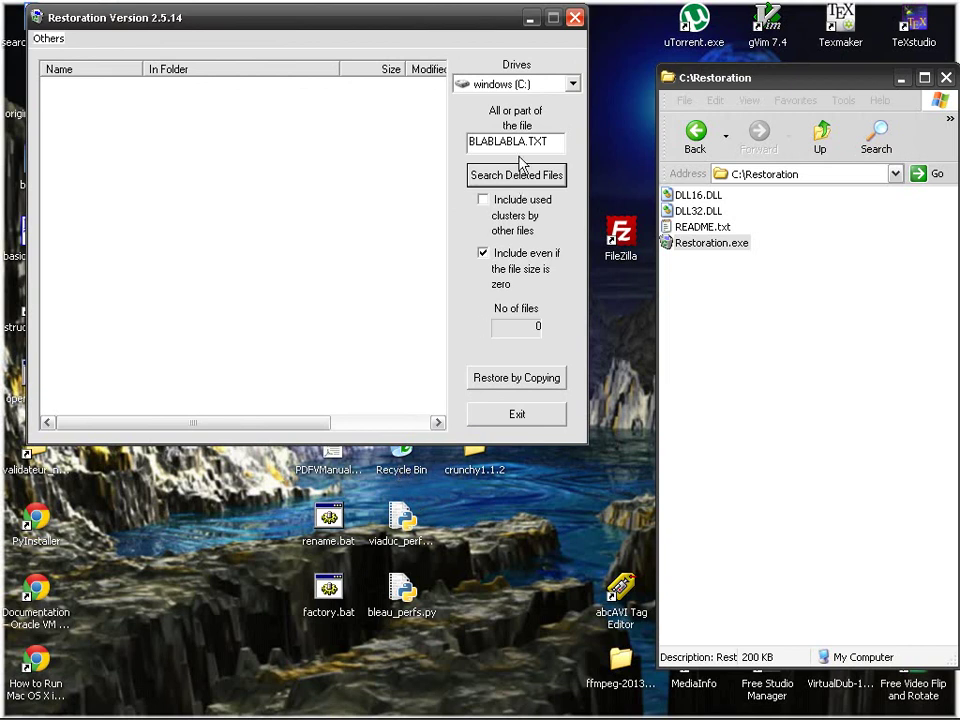
click(571, 84)
click(542, 118)
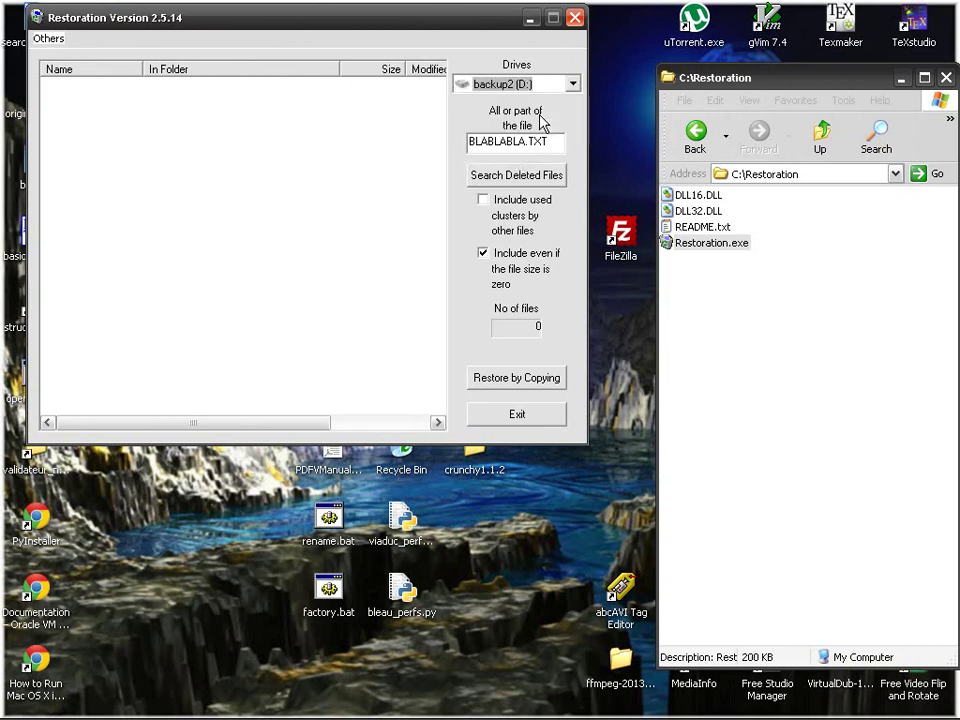
click(483, 255)
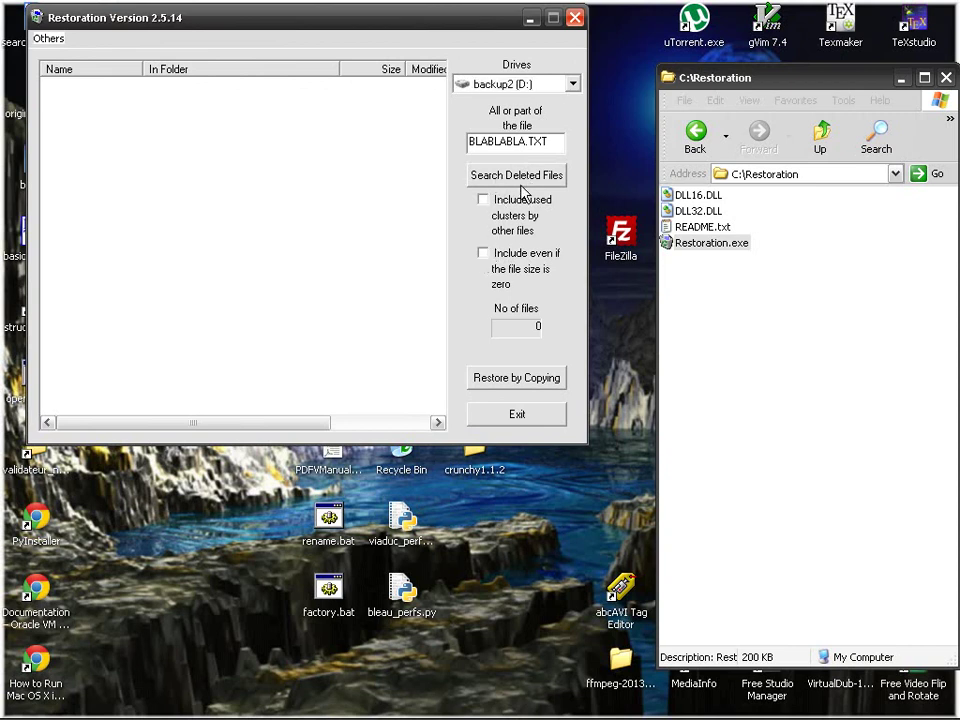
click(517, 176)
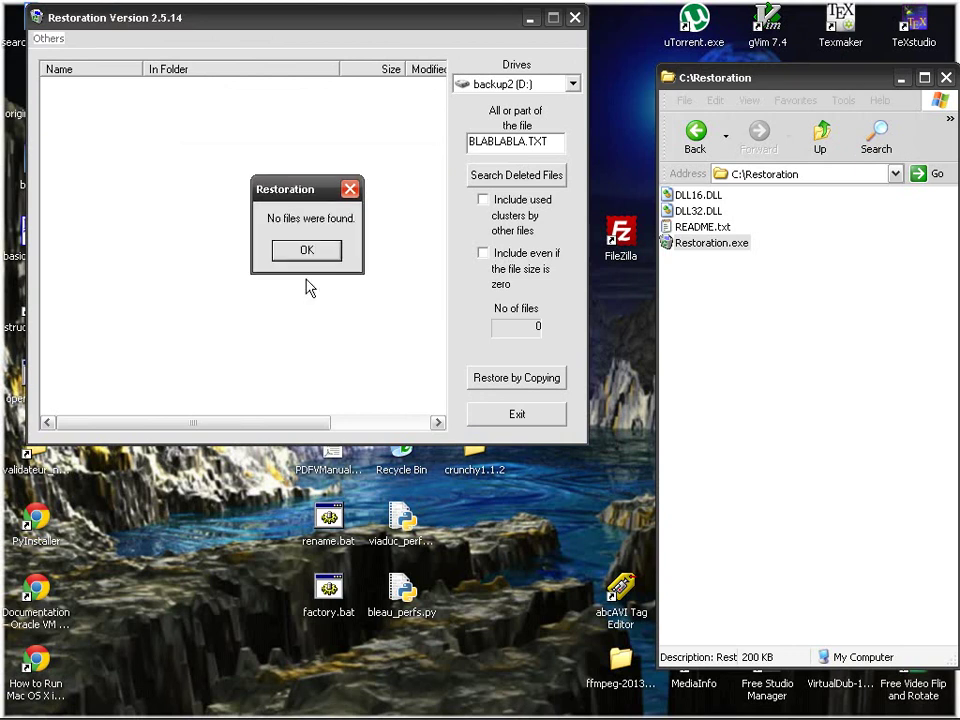
click(306, 251)
- Shorten the search text to BLABLA, search the backup2 (D:) drive again, and dismiss the result message
drag(507, 141, 584, 147)
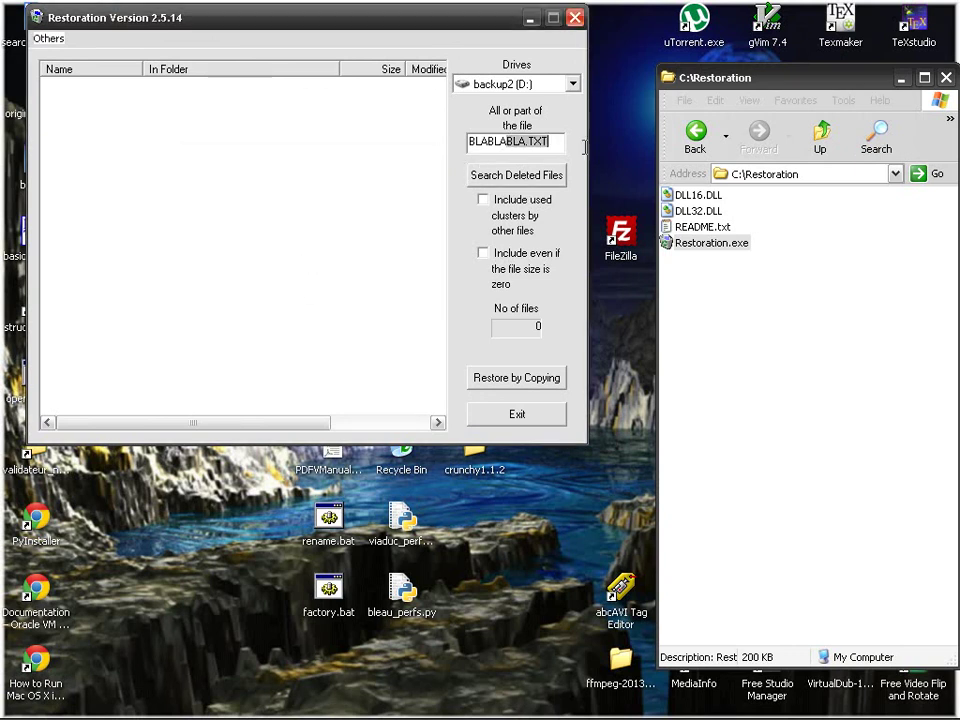
key(BackSpace)
key(Return)
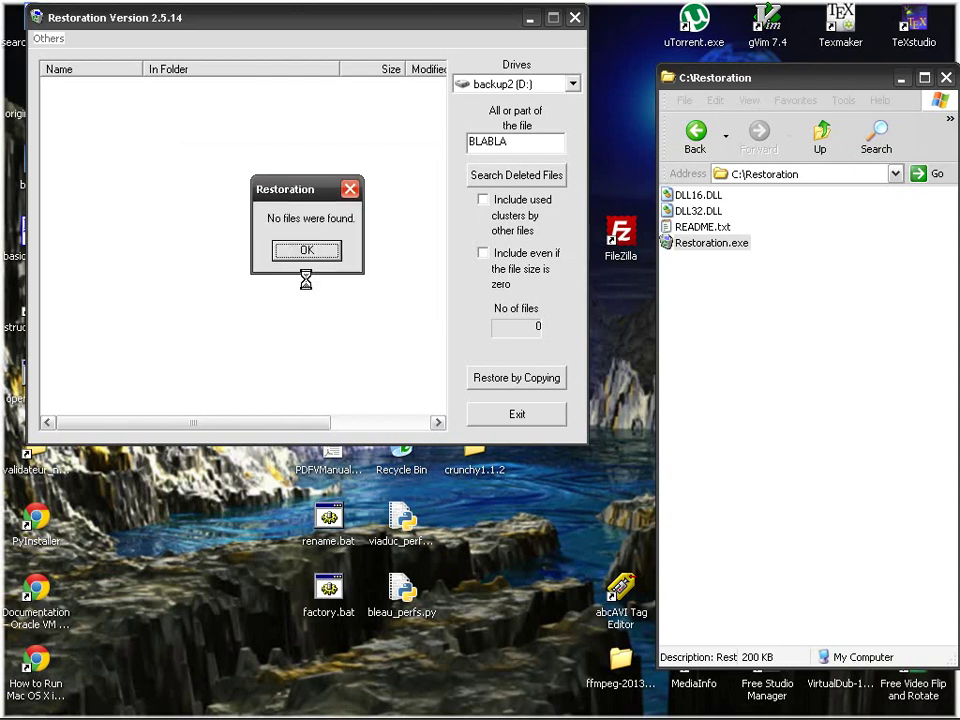
click(304, 252)
- Search the windows (C:) drive for deleted files with BLA in the name
click(574, 85)
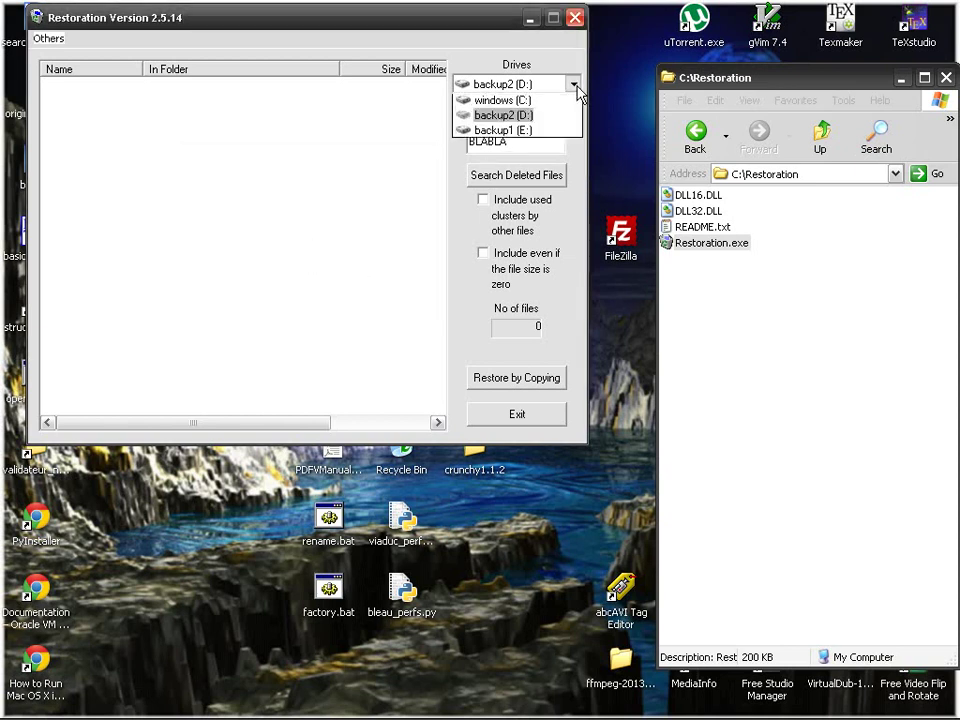
click(510, 101)
drag(488, 141, 548, 137)
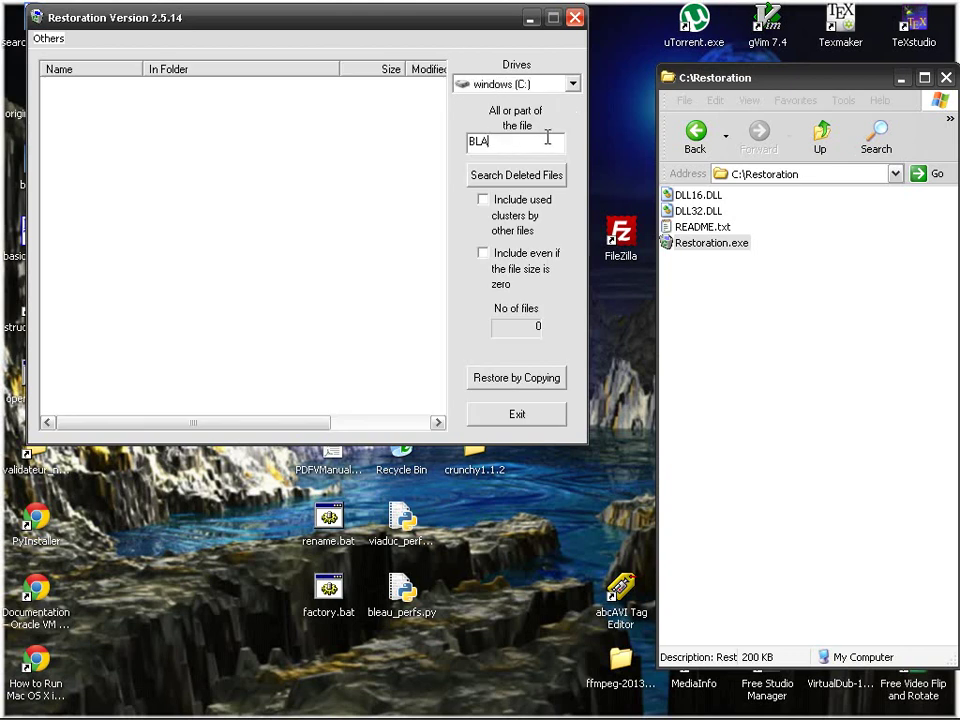
click(517, 175)
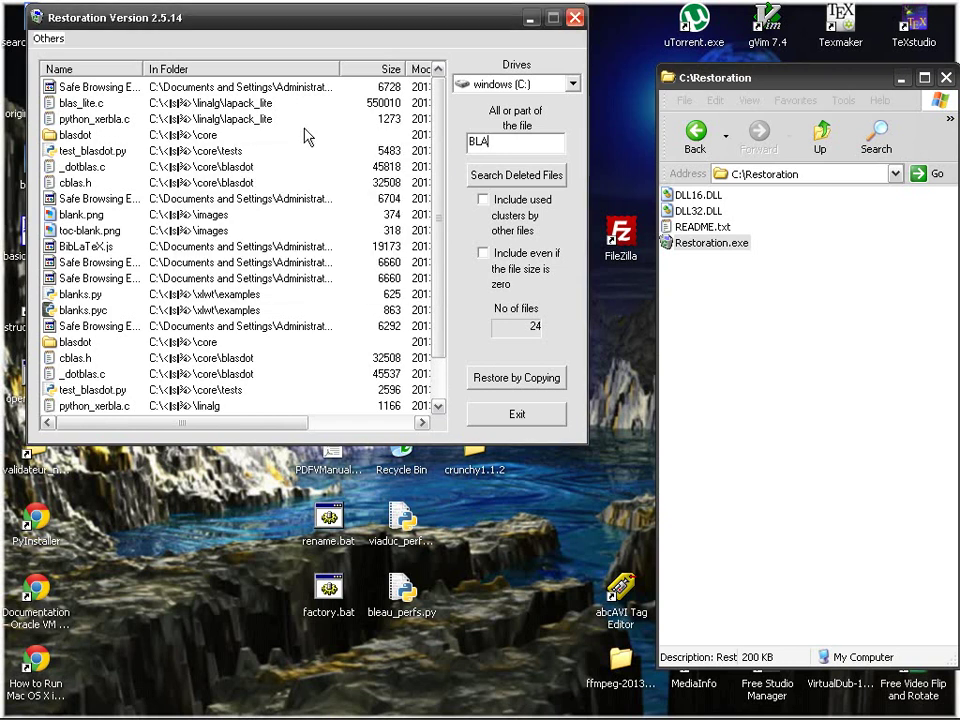
- Sort the found deleted files by name and look through the list, including the modified dates
click(70, 68)
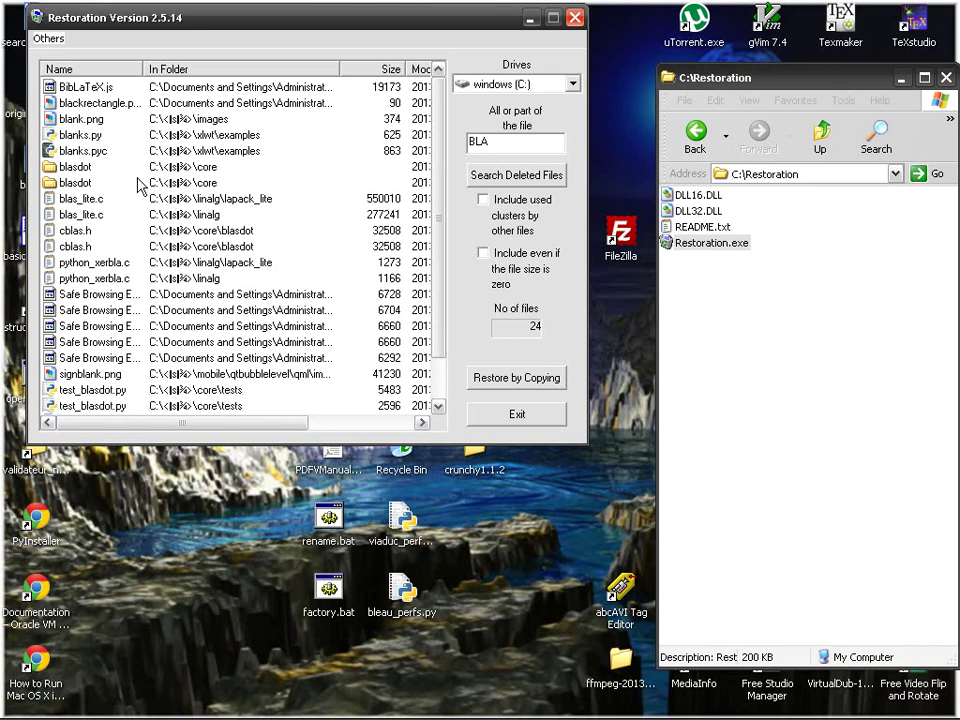
scroll(140, 255, down, 1)
scroll(140, 255, up, 1)
scroll(140, 255, down, 1)
drag(296, 424, 399, 424)
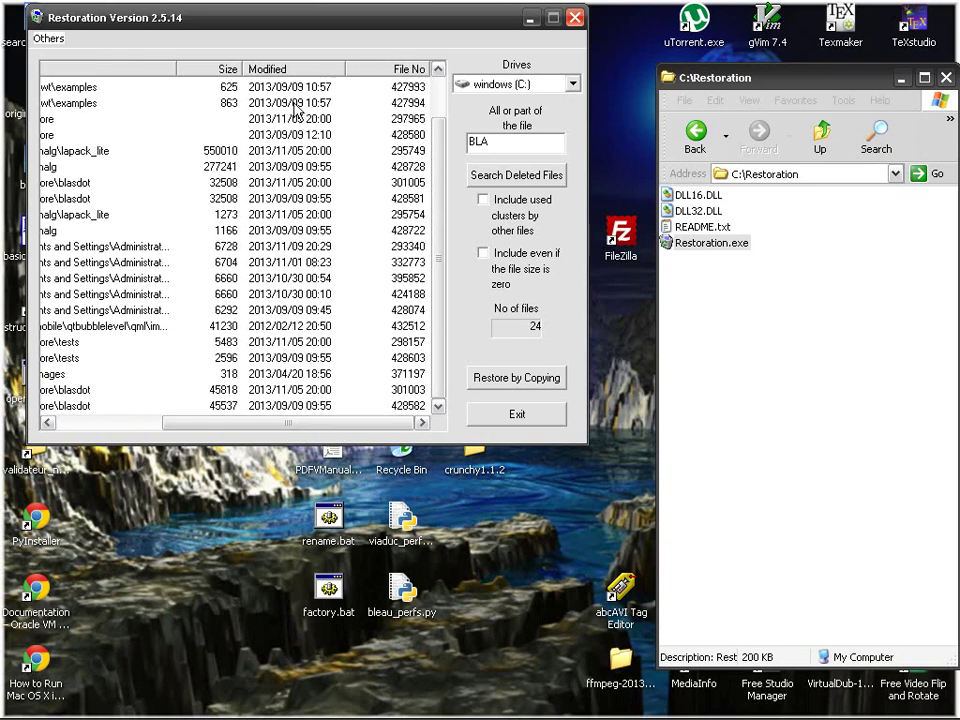
- Sort the found files by modified date, select the most recent one, and widen the Name column to read its name
click(305, 70)
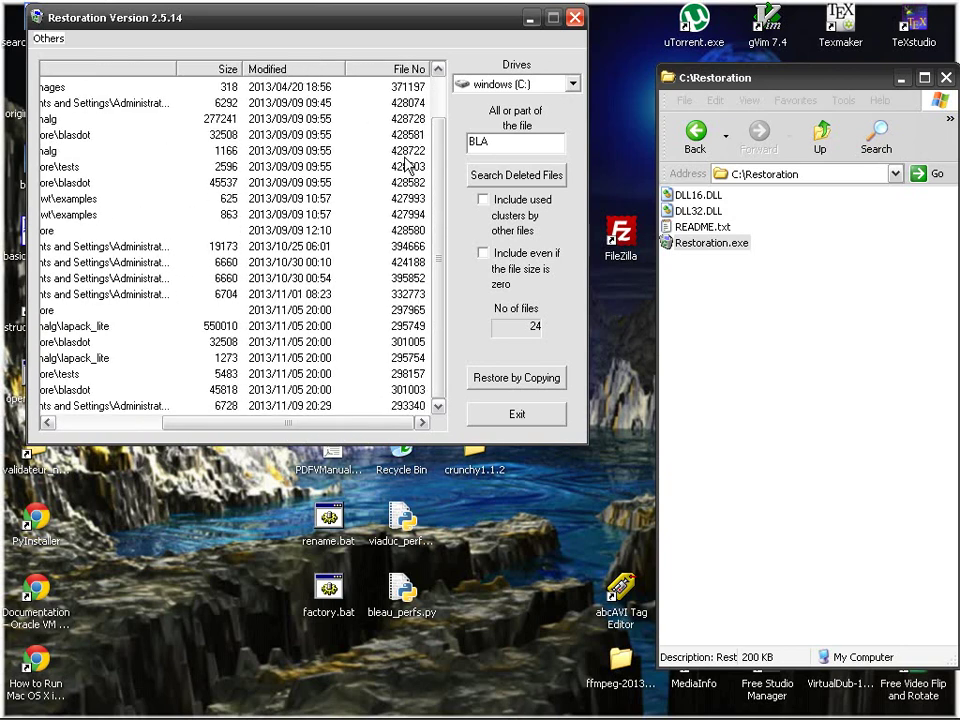
scroll(308, 250, up, 1)
scroll(308, 250, down, 1)
drag(332, 422, 275, 424)
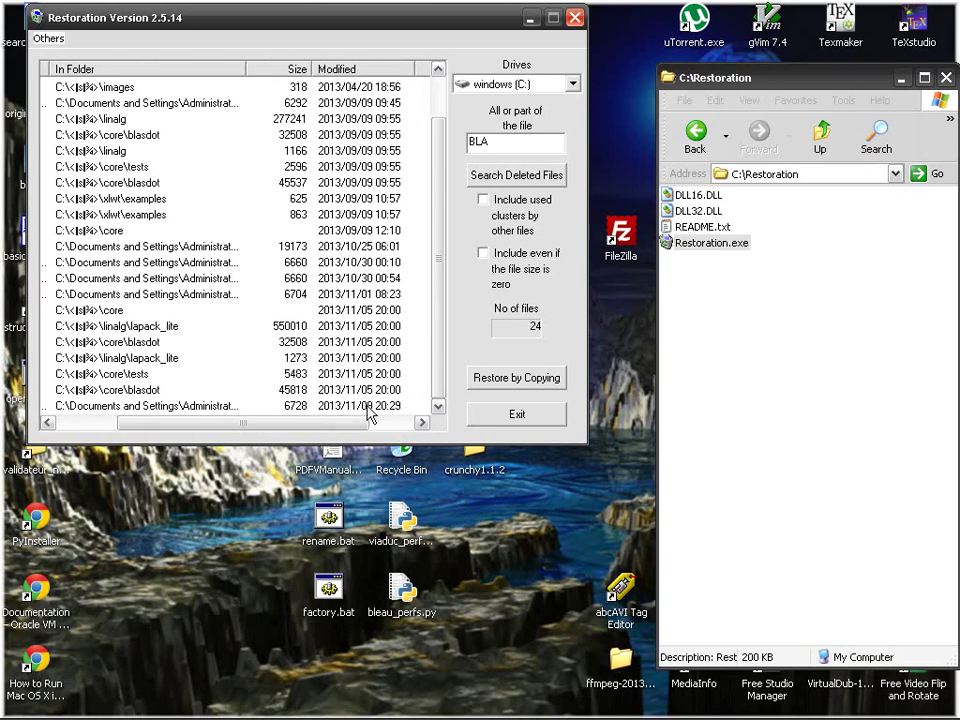
drag(345, 418, 156, 428)
click(133, 406)
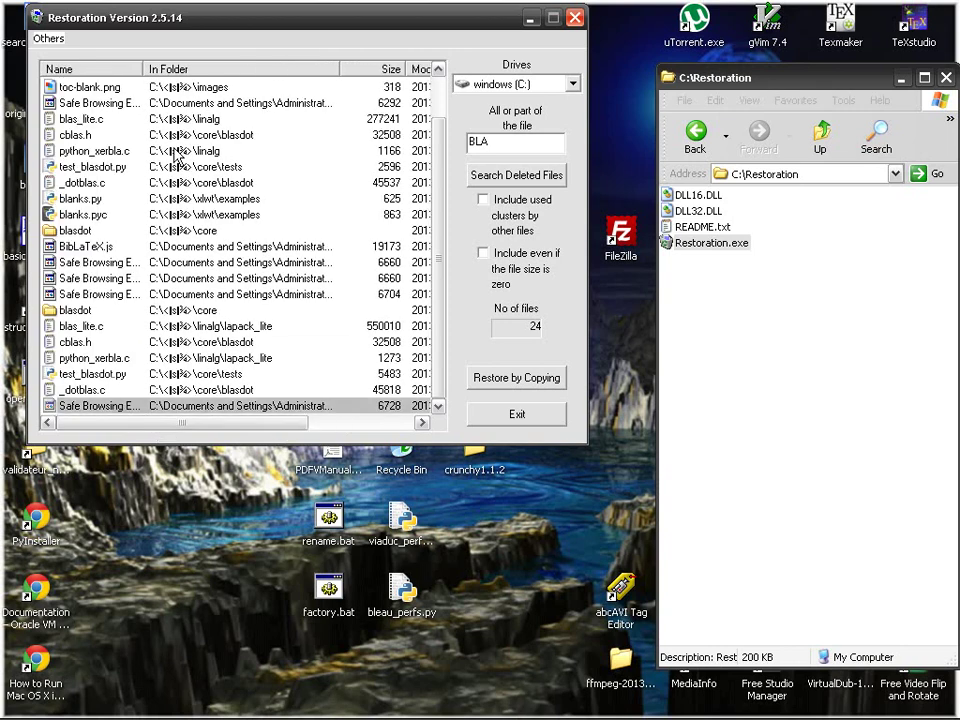
mouse_move(138, 76)
mouse_down()
mouse_move(204, 75)
mouse_move(157, 75)
mouse_up()
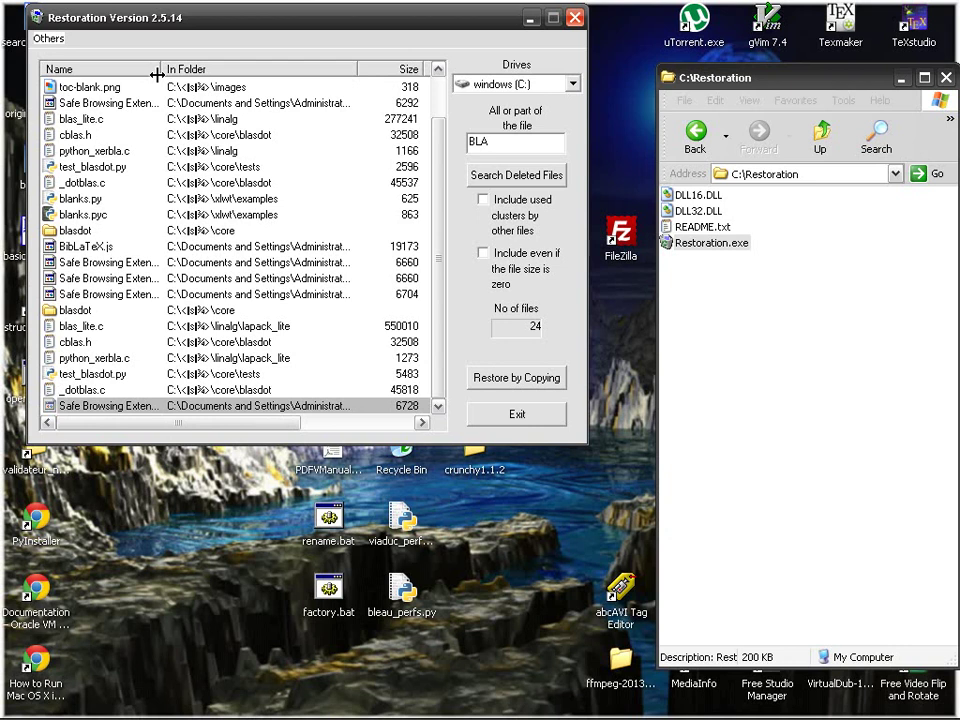